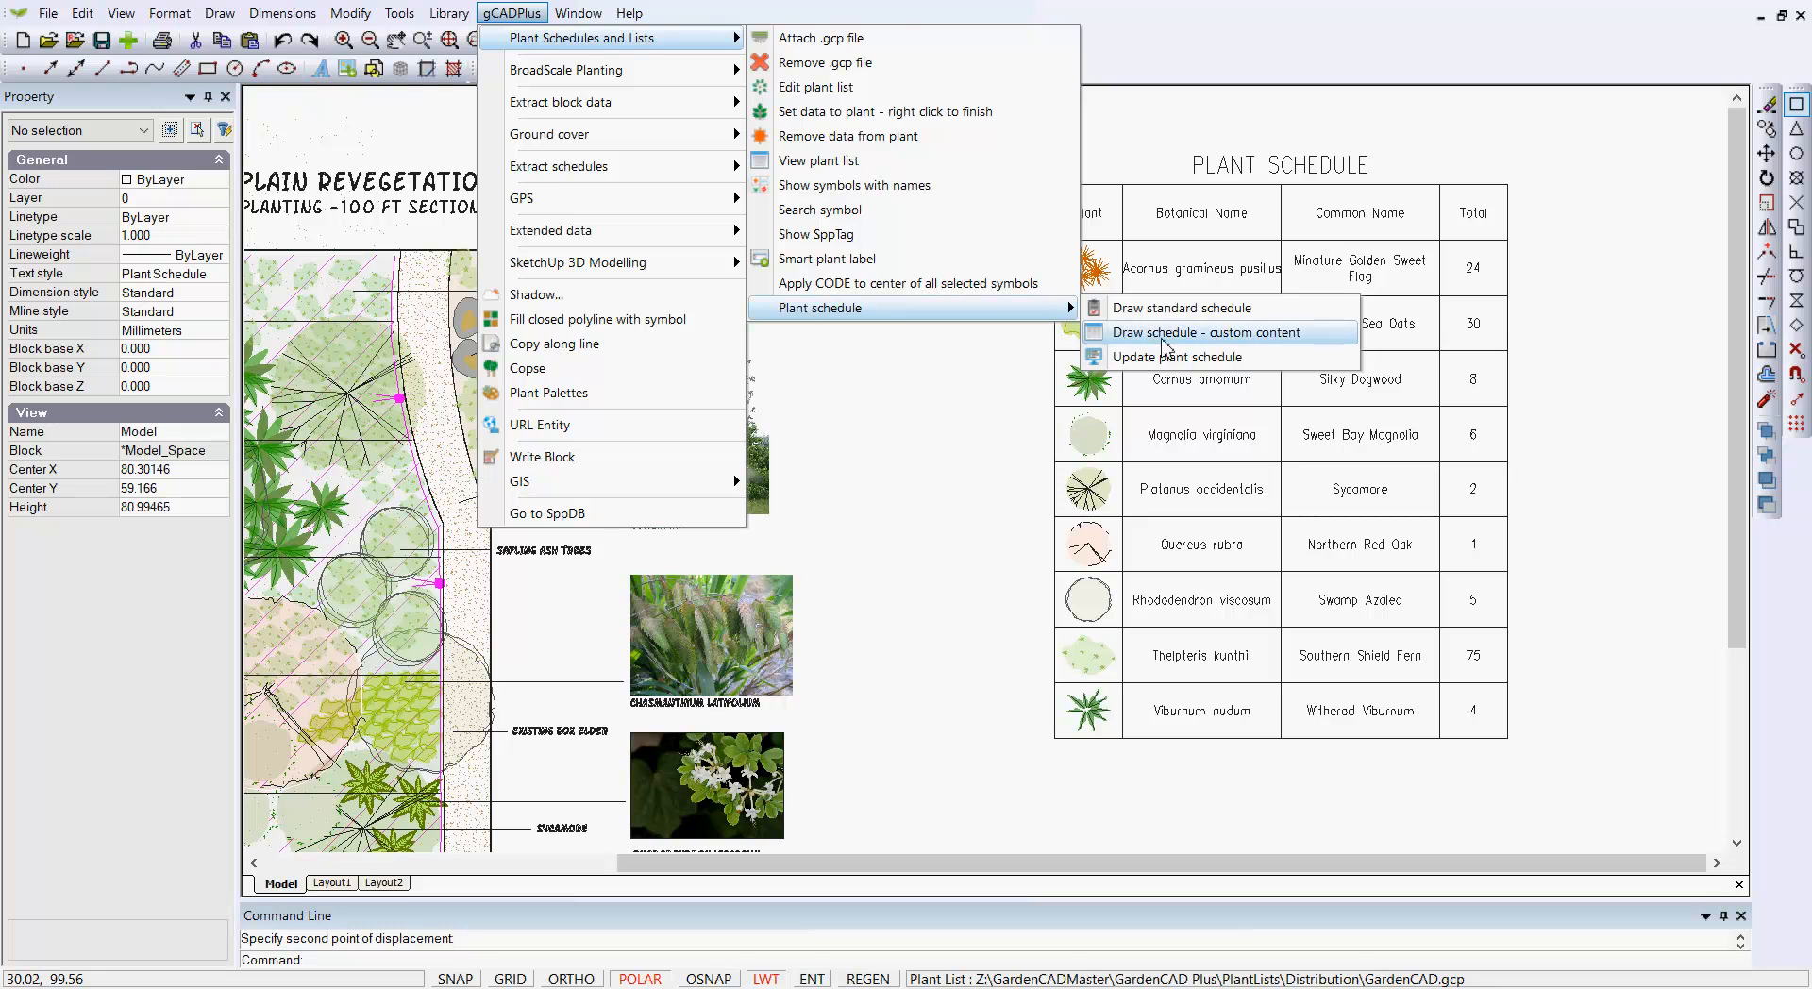
- Update the plant schedule from the current drawing and check its plant totals
left_click(1152, 359)
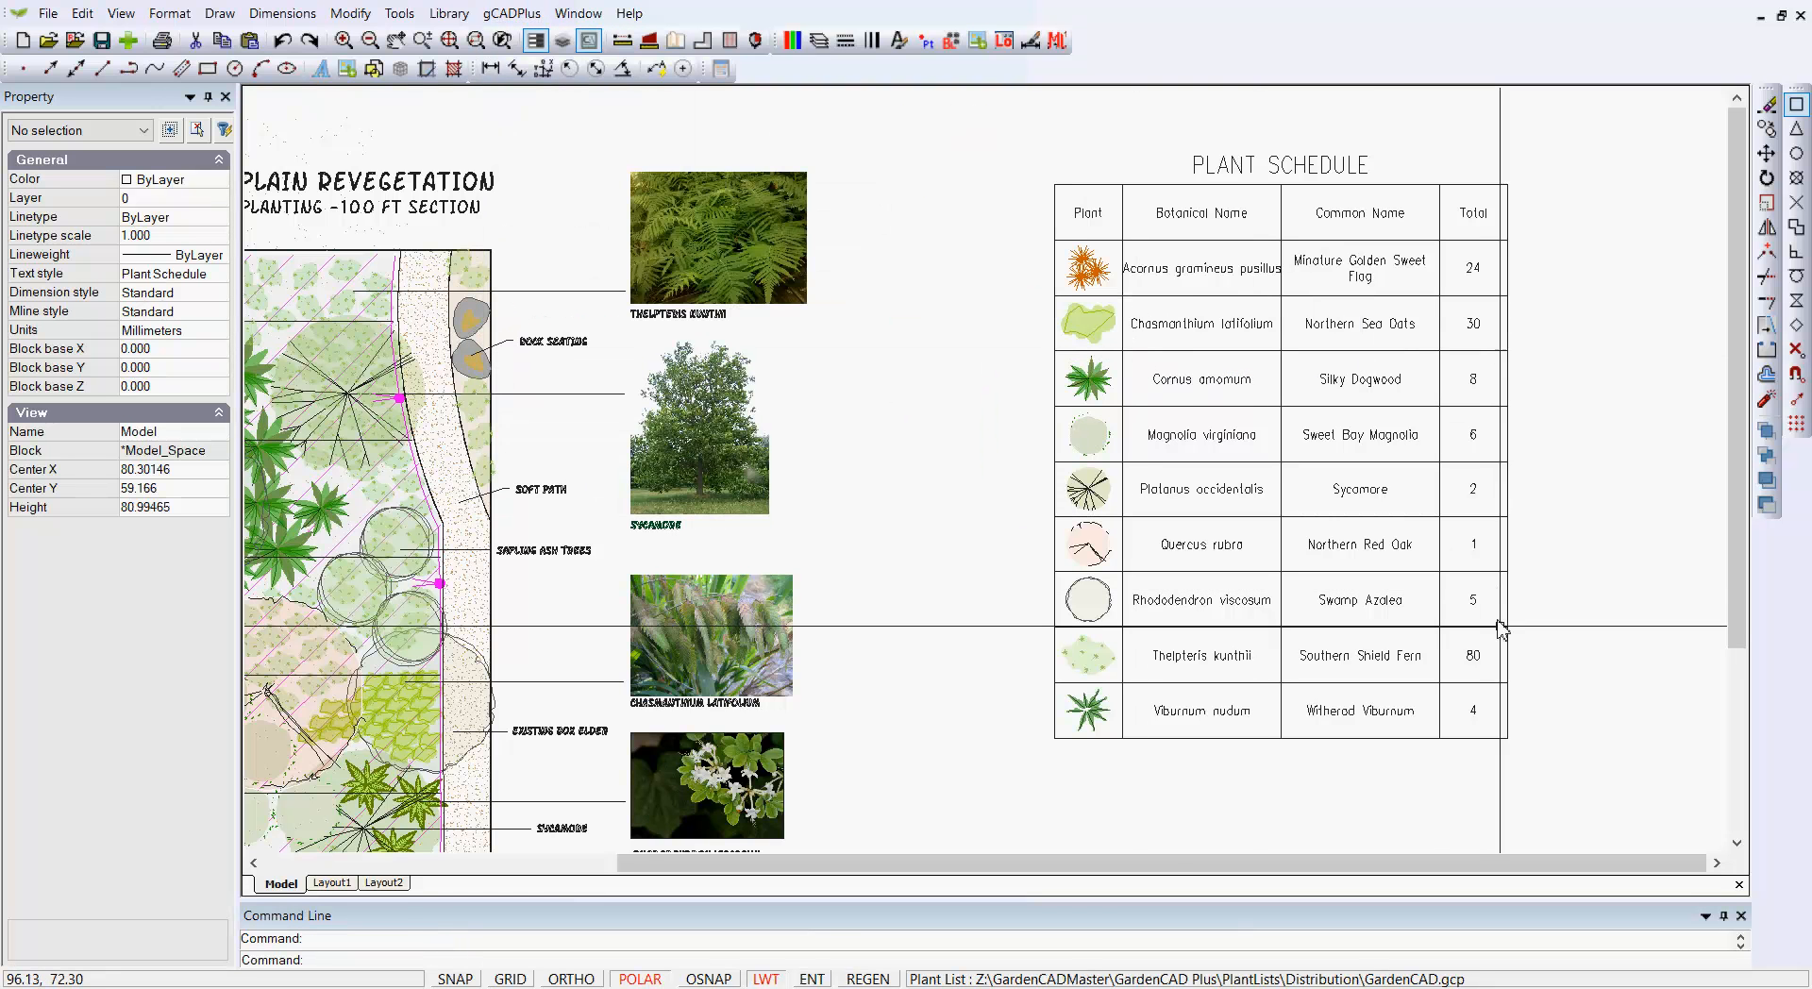
scroll(1490, 663, "up", 2)
scroll(1489, 661, "down", 4)
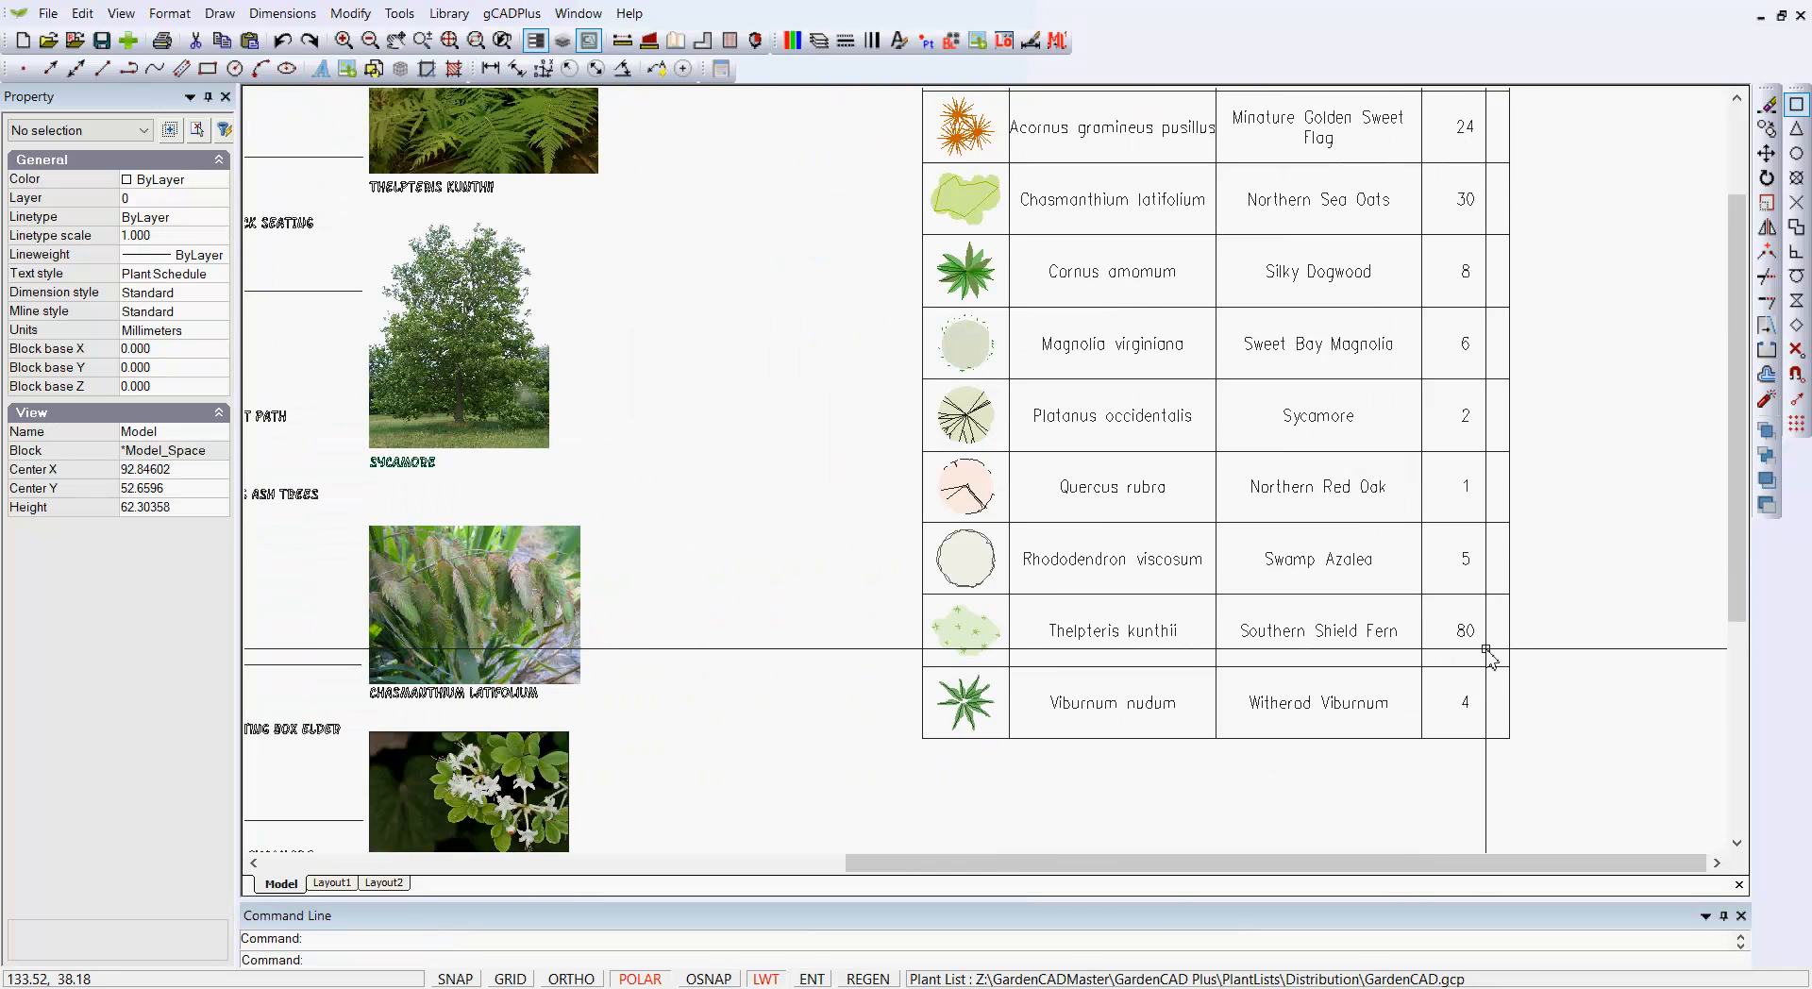
scroll(1489, 660, "up", 1)
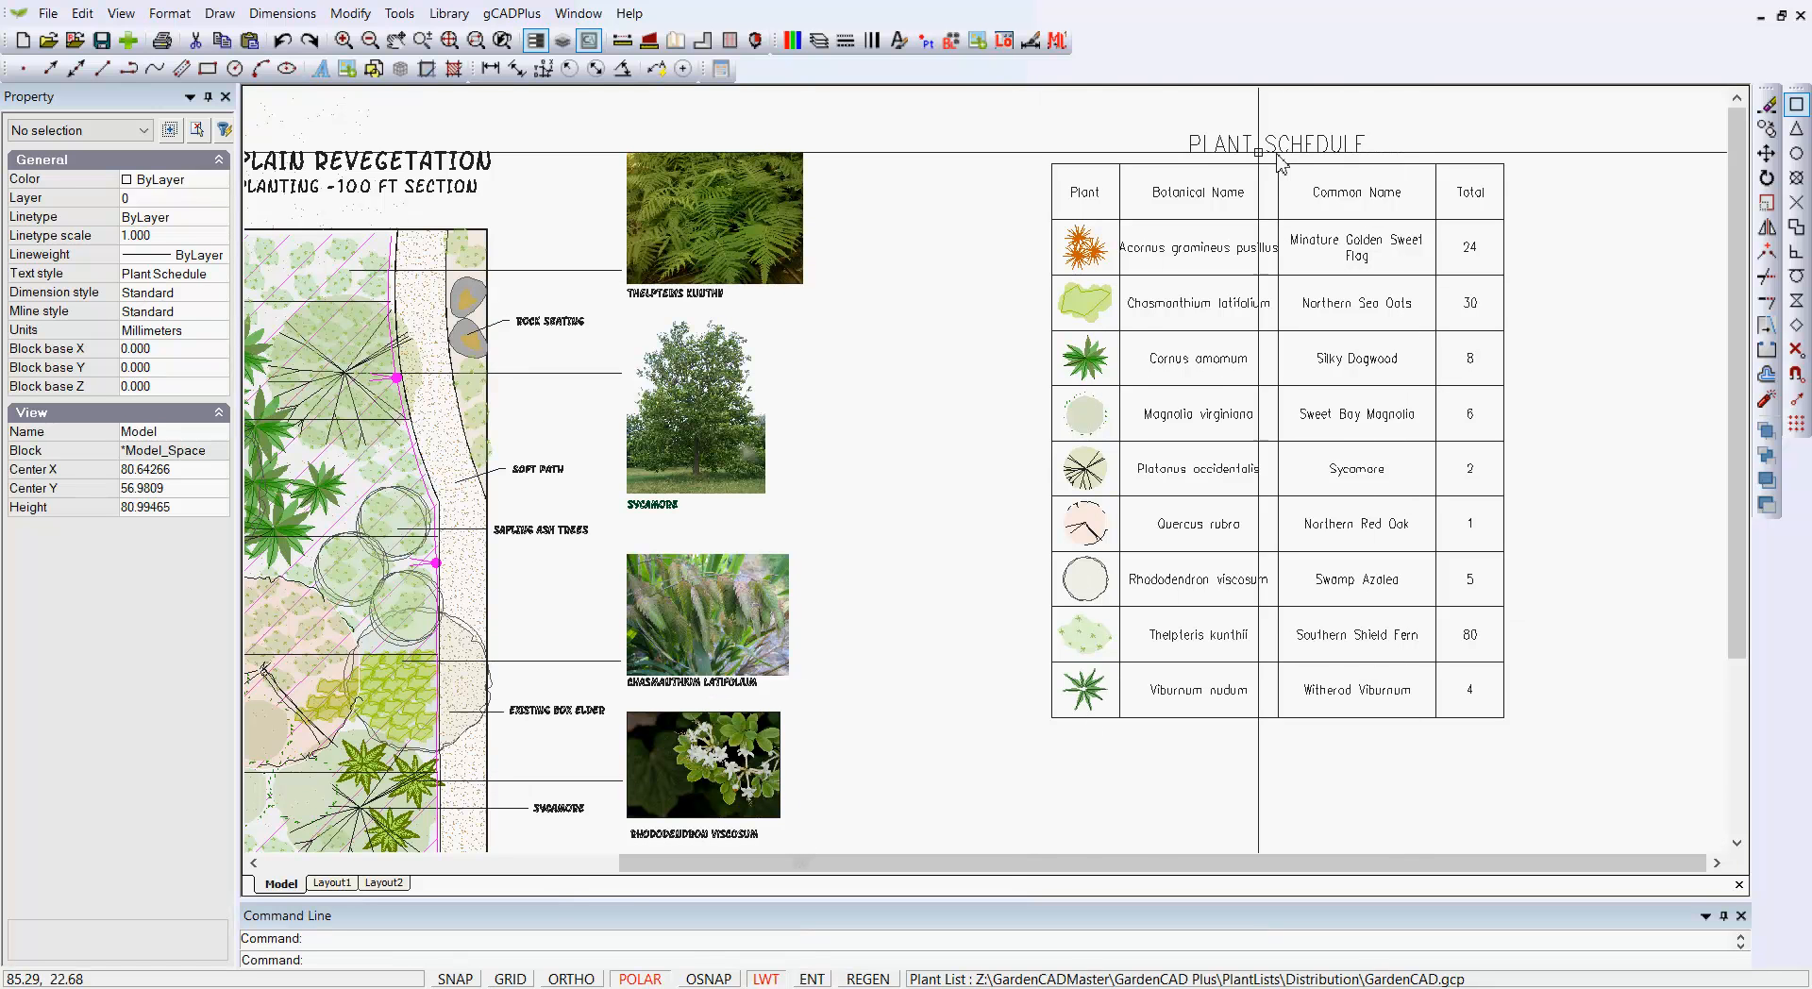
- Show all of Layout1 and examine the sheet's main viewport and the rounded border rectangle around it
left_click(330, 884)
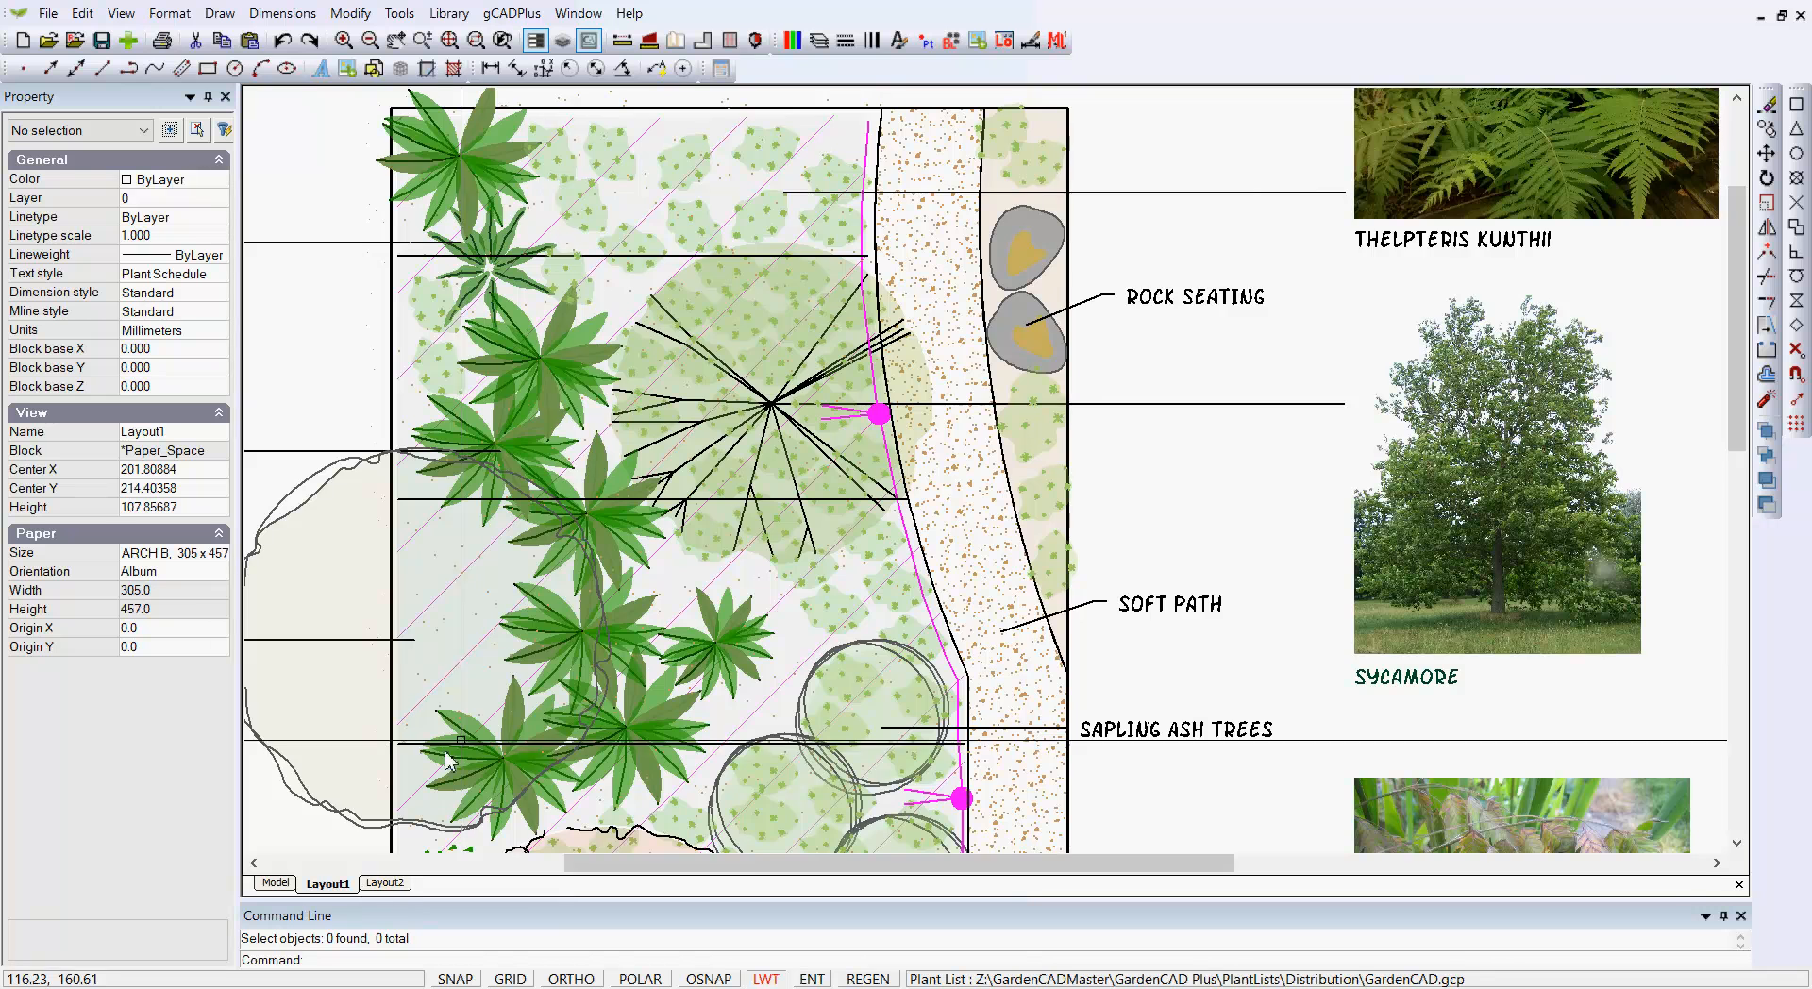
scroll(1116, 517, "down", 3)
right_click(1100, 529)
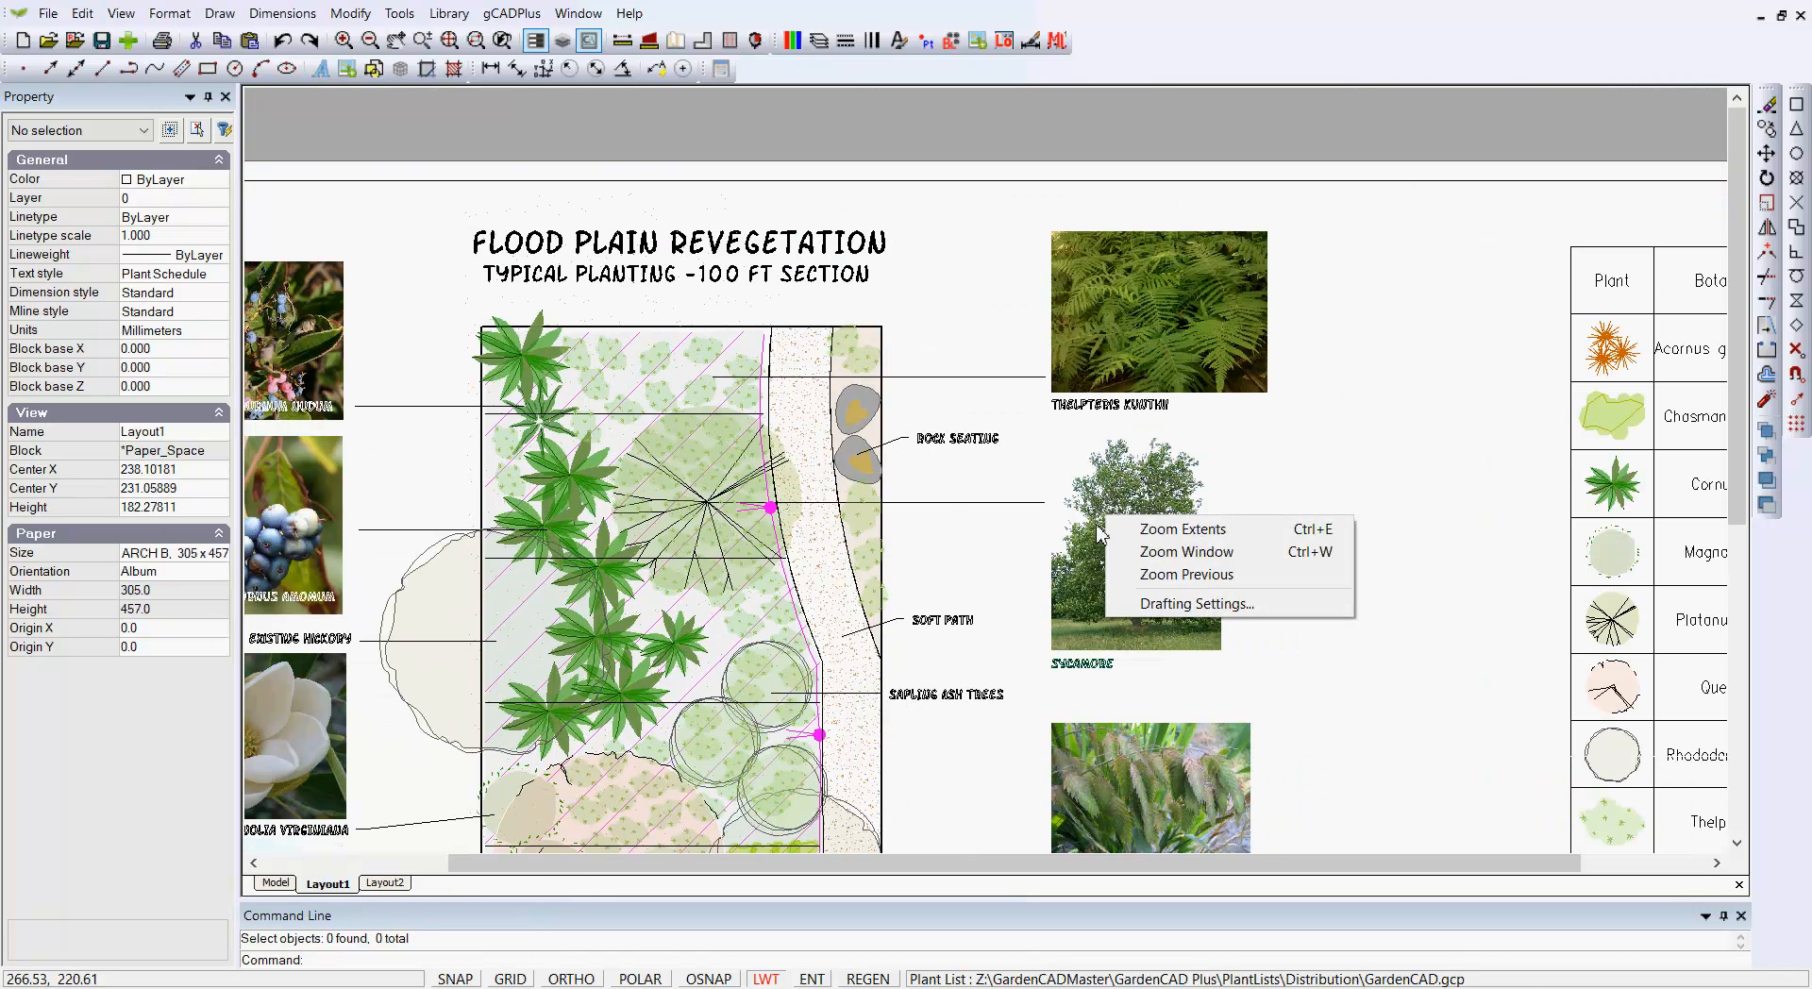
left_click(1144, 529)
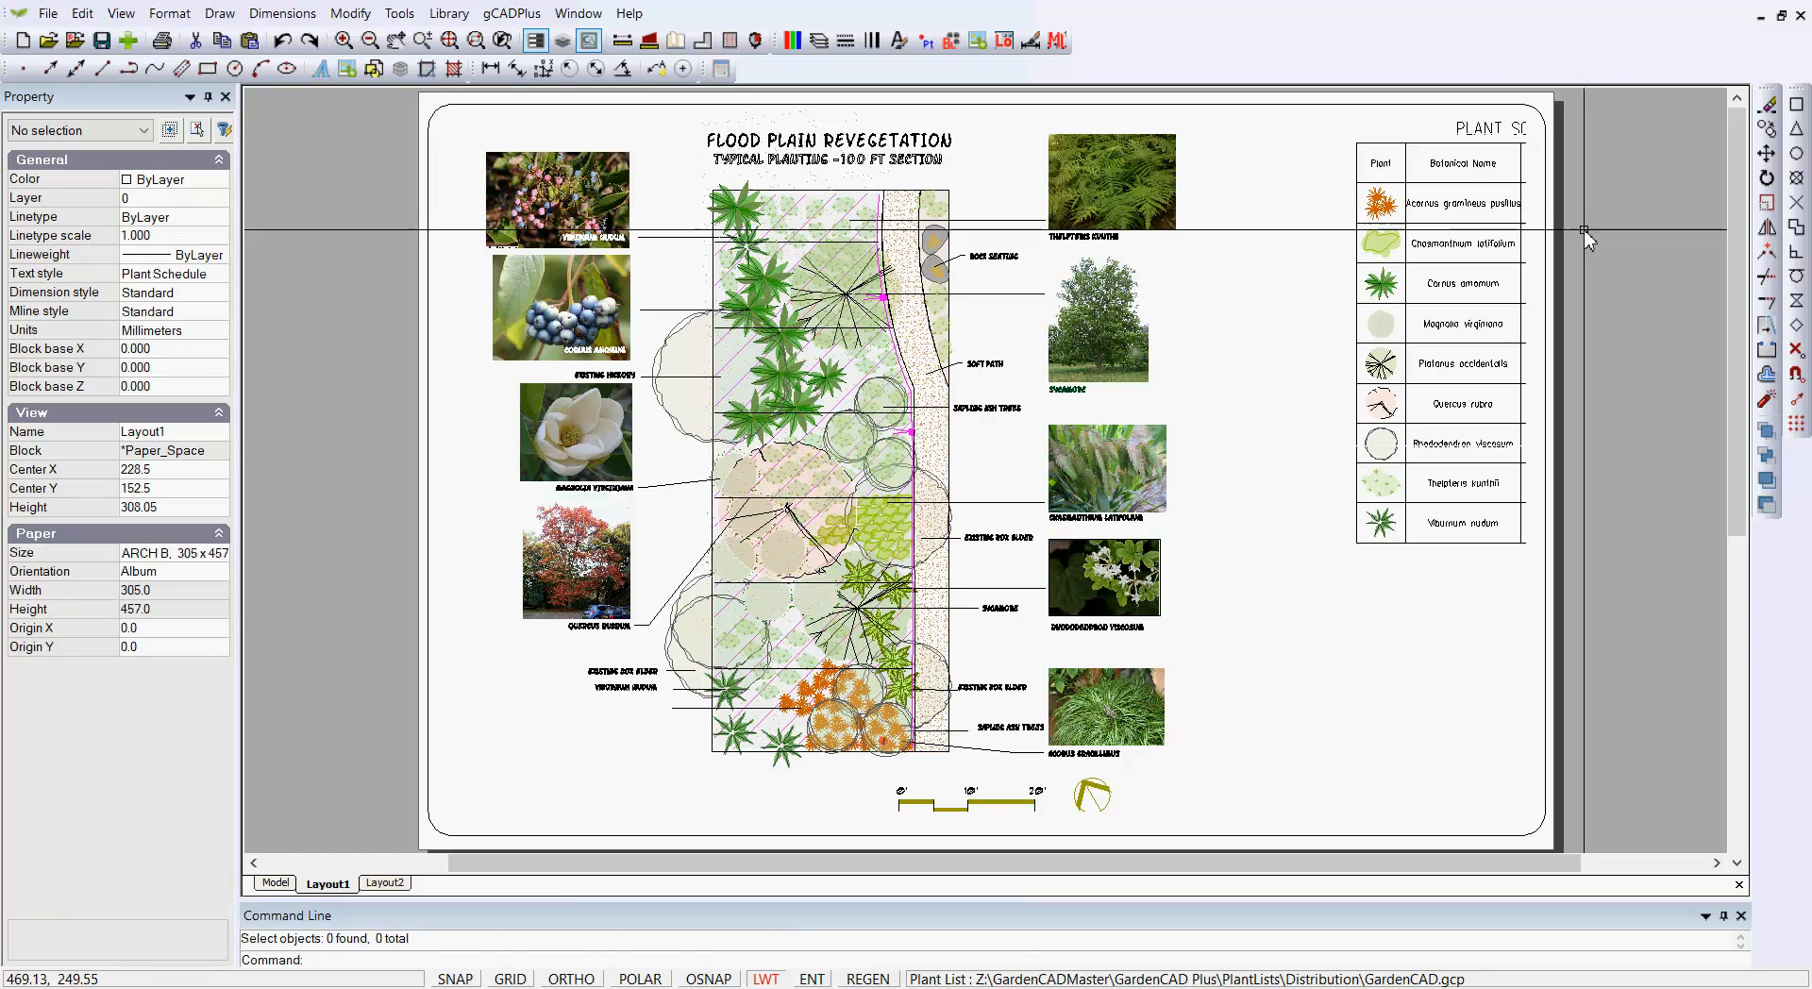
left_click(1526, 584)
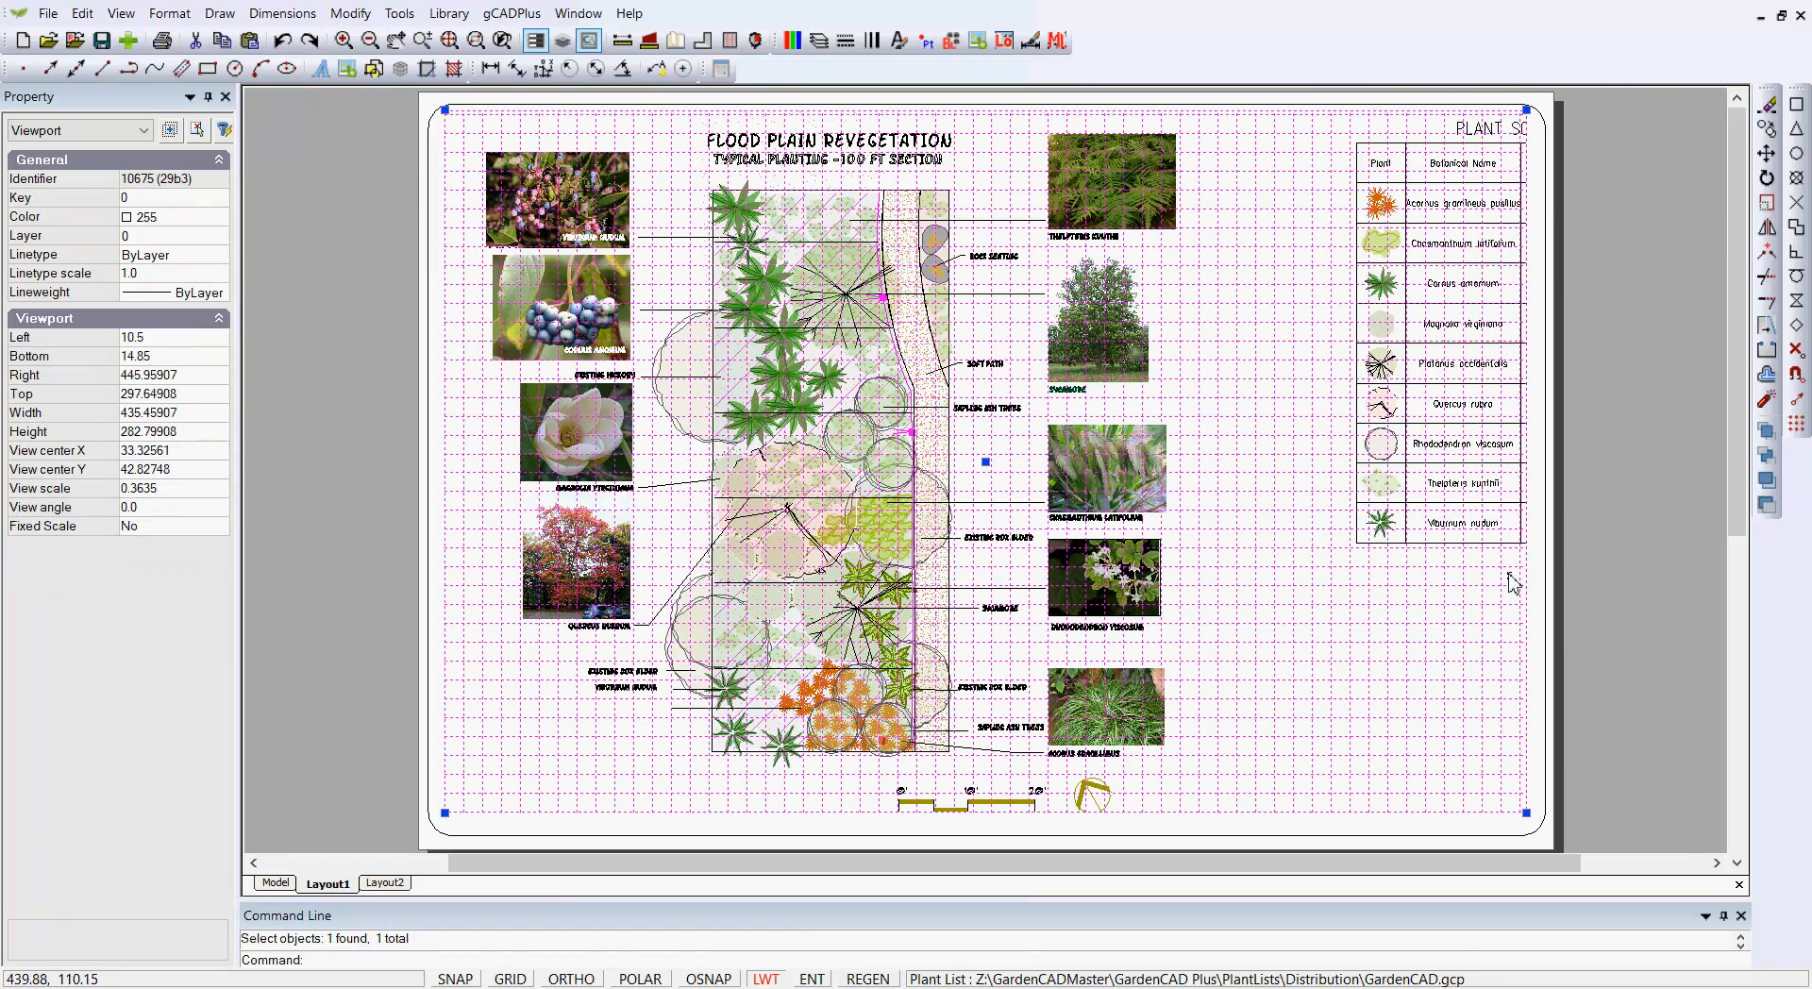
left_click(1499, 524)
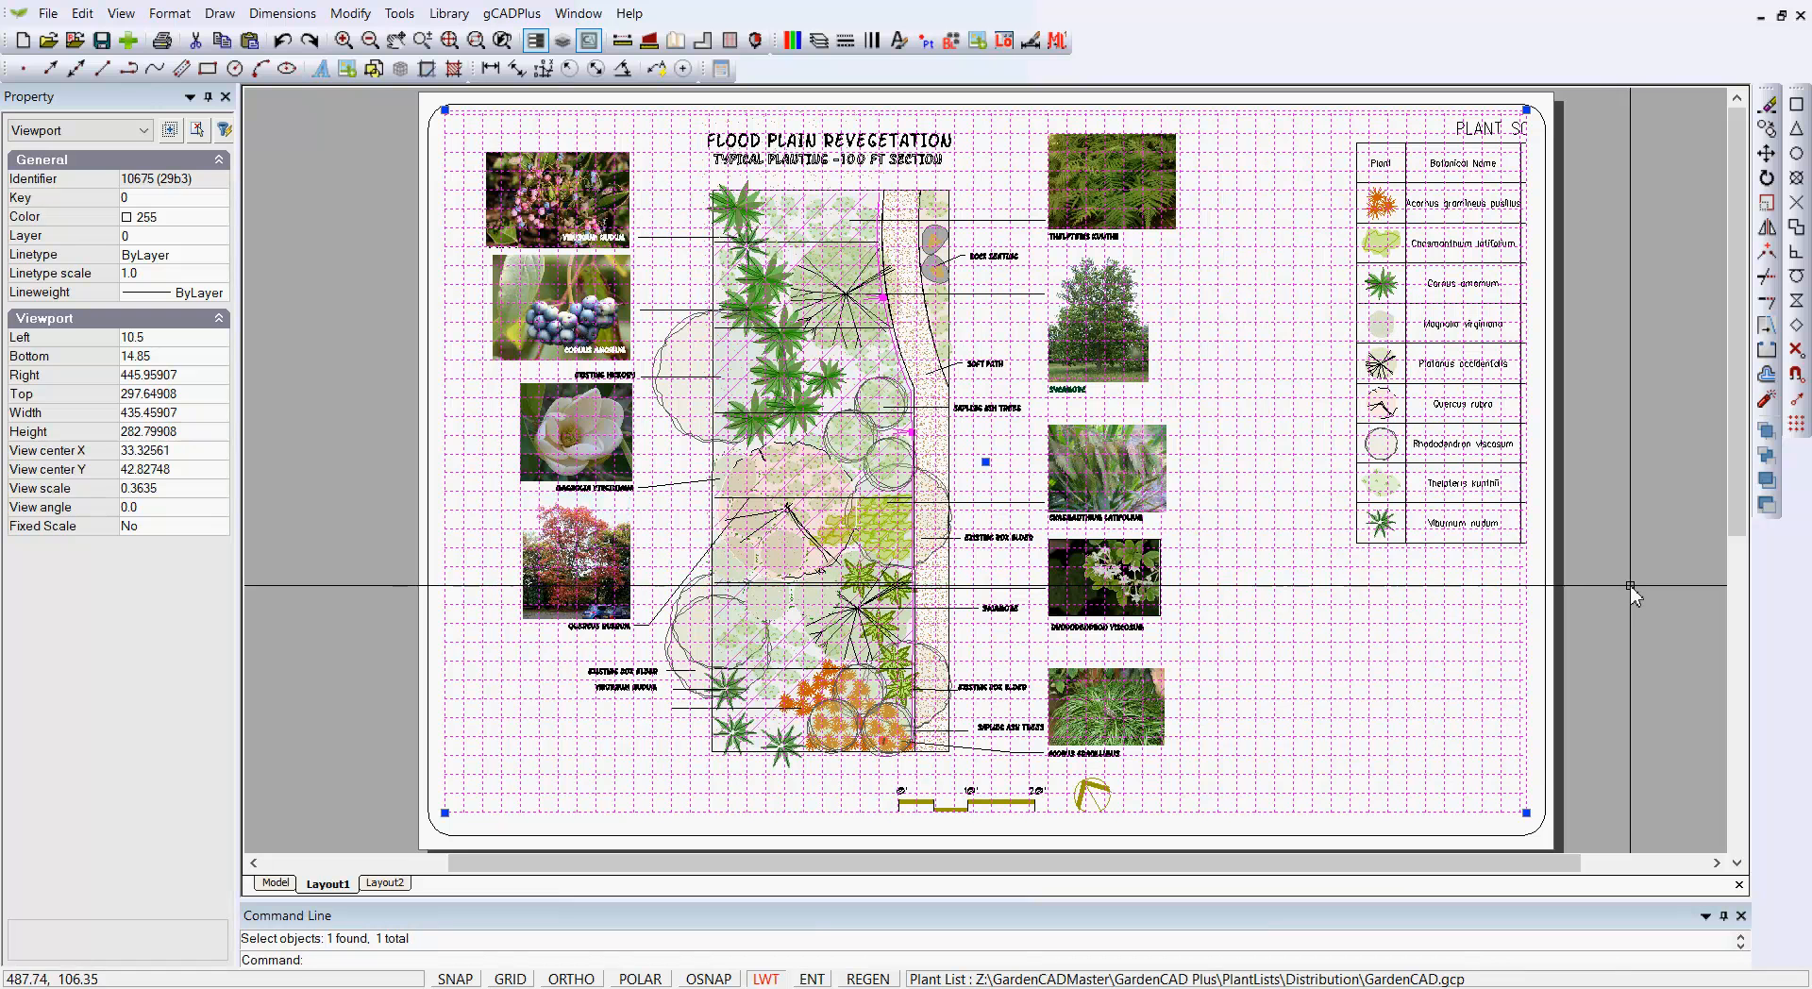
left_click(1520, 520)
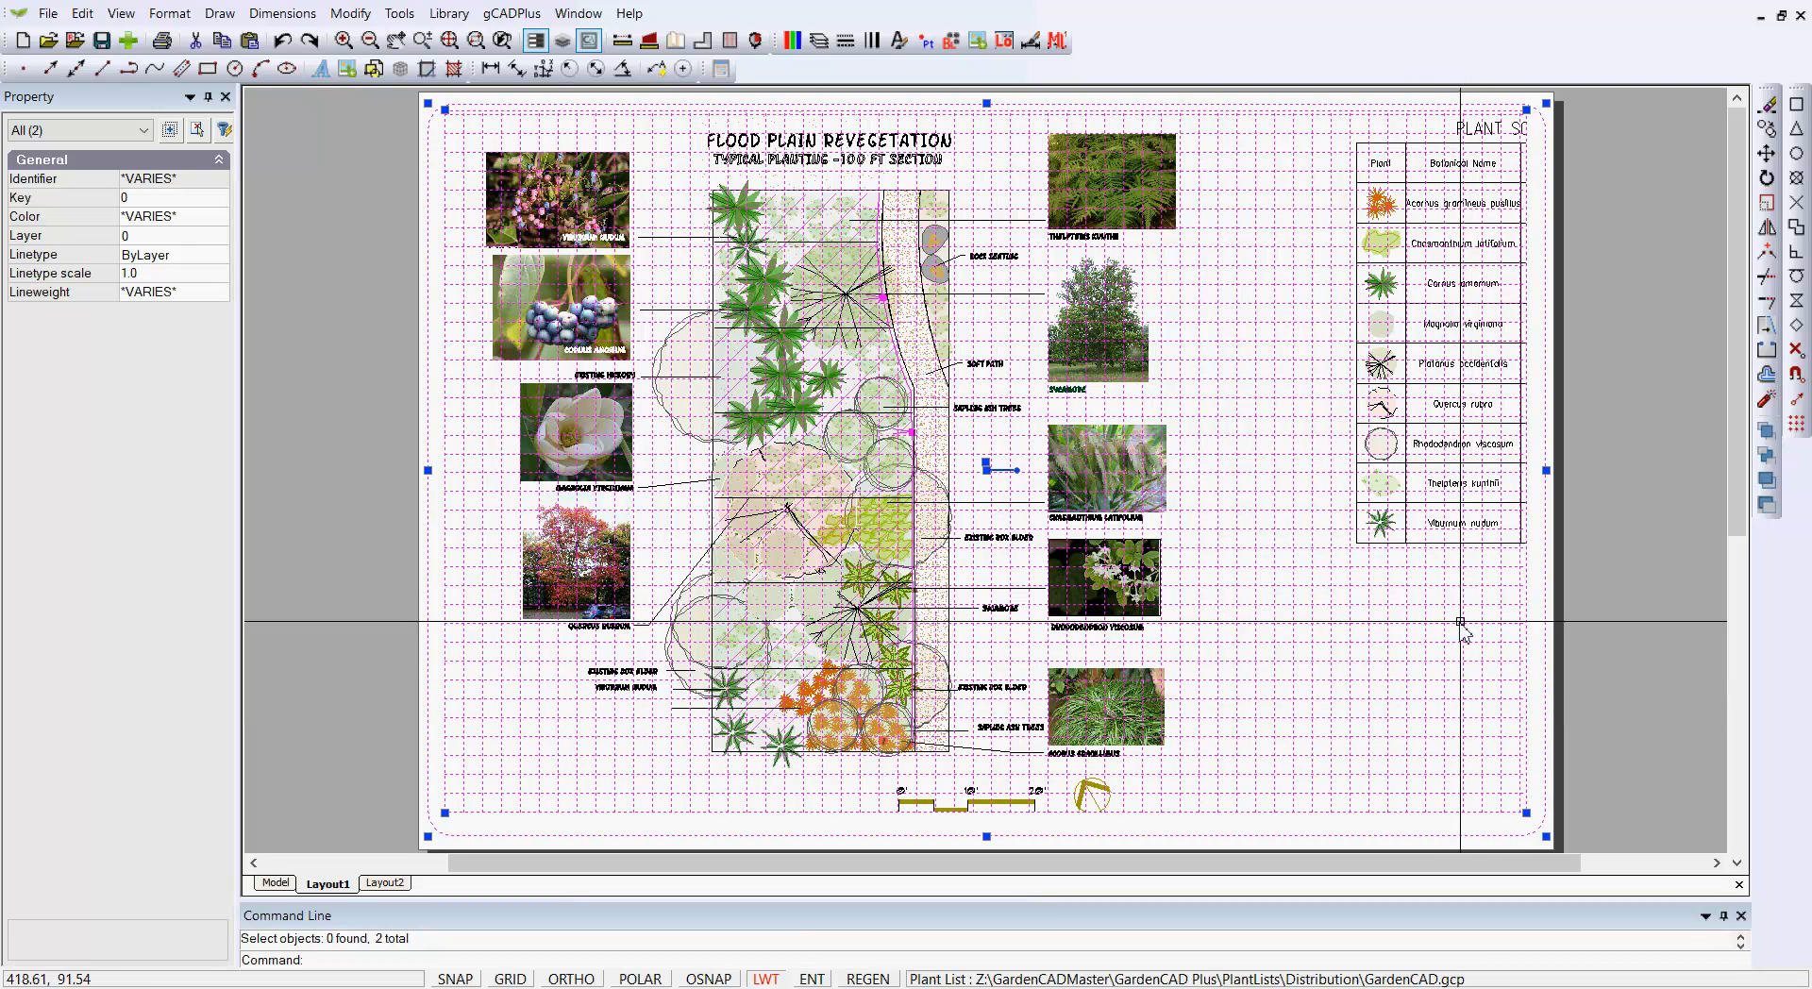
left_click(1527, 604, "shift")
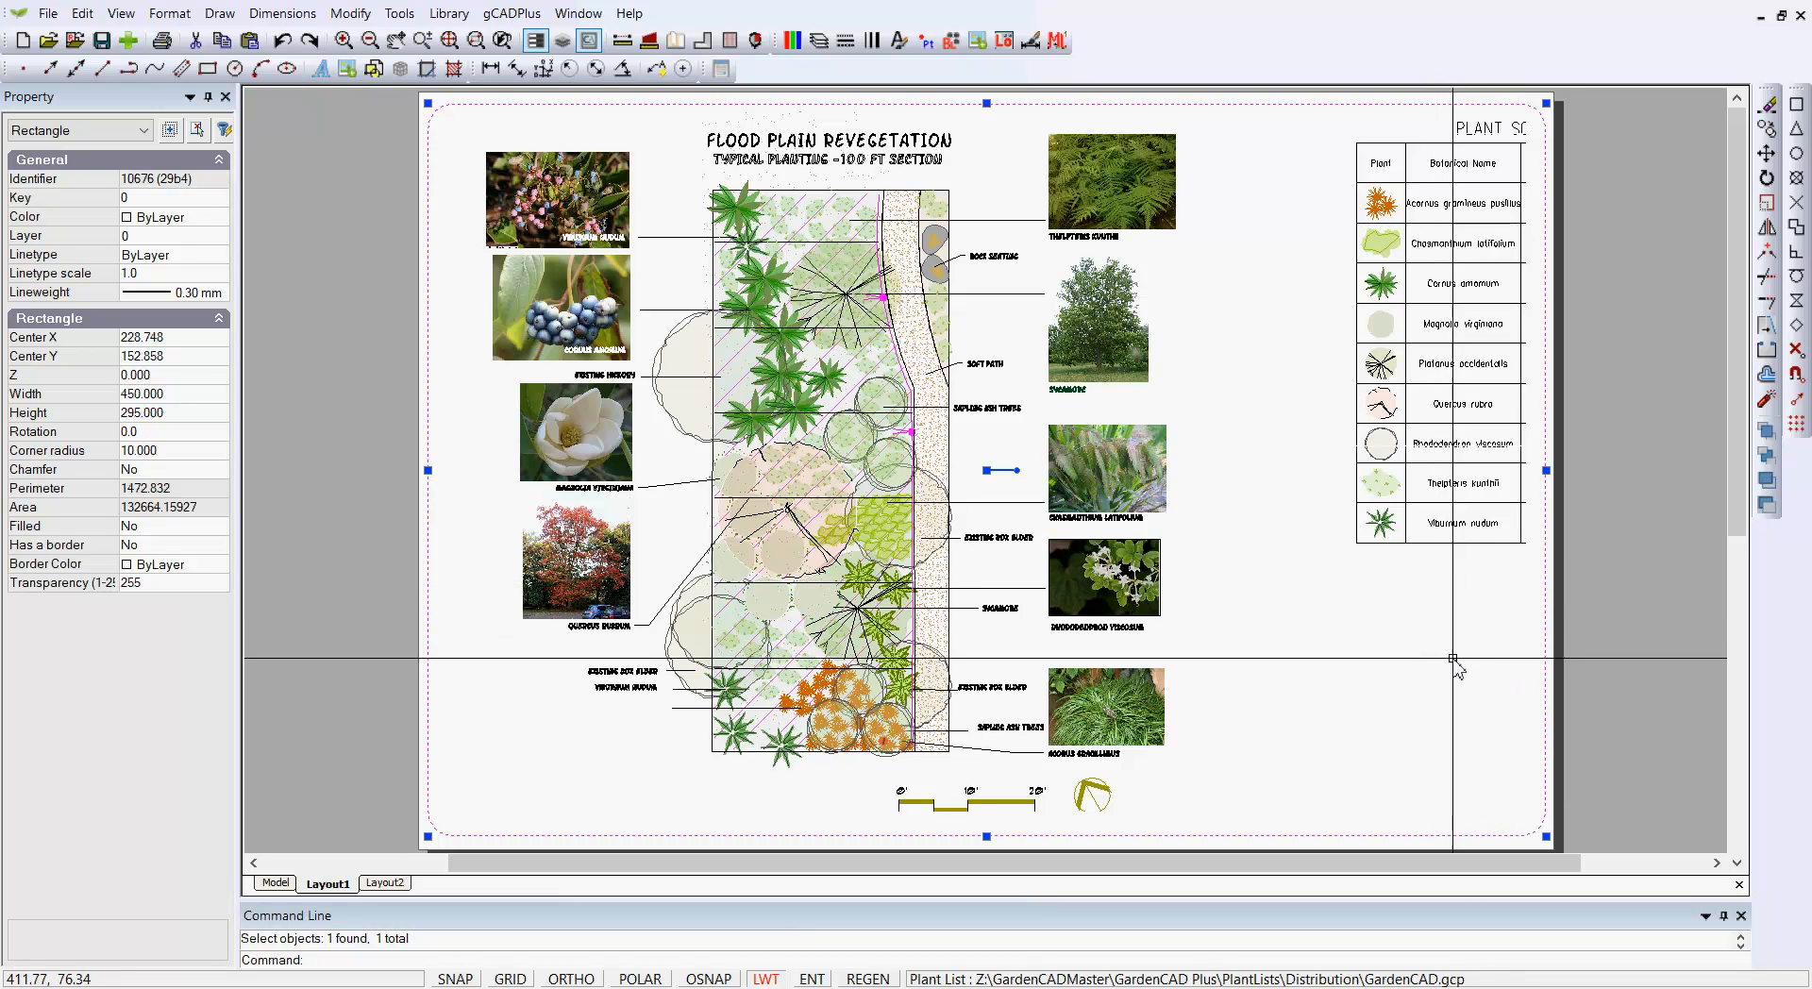
scroll(1368, 534, "down", 1)
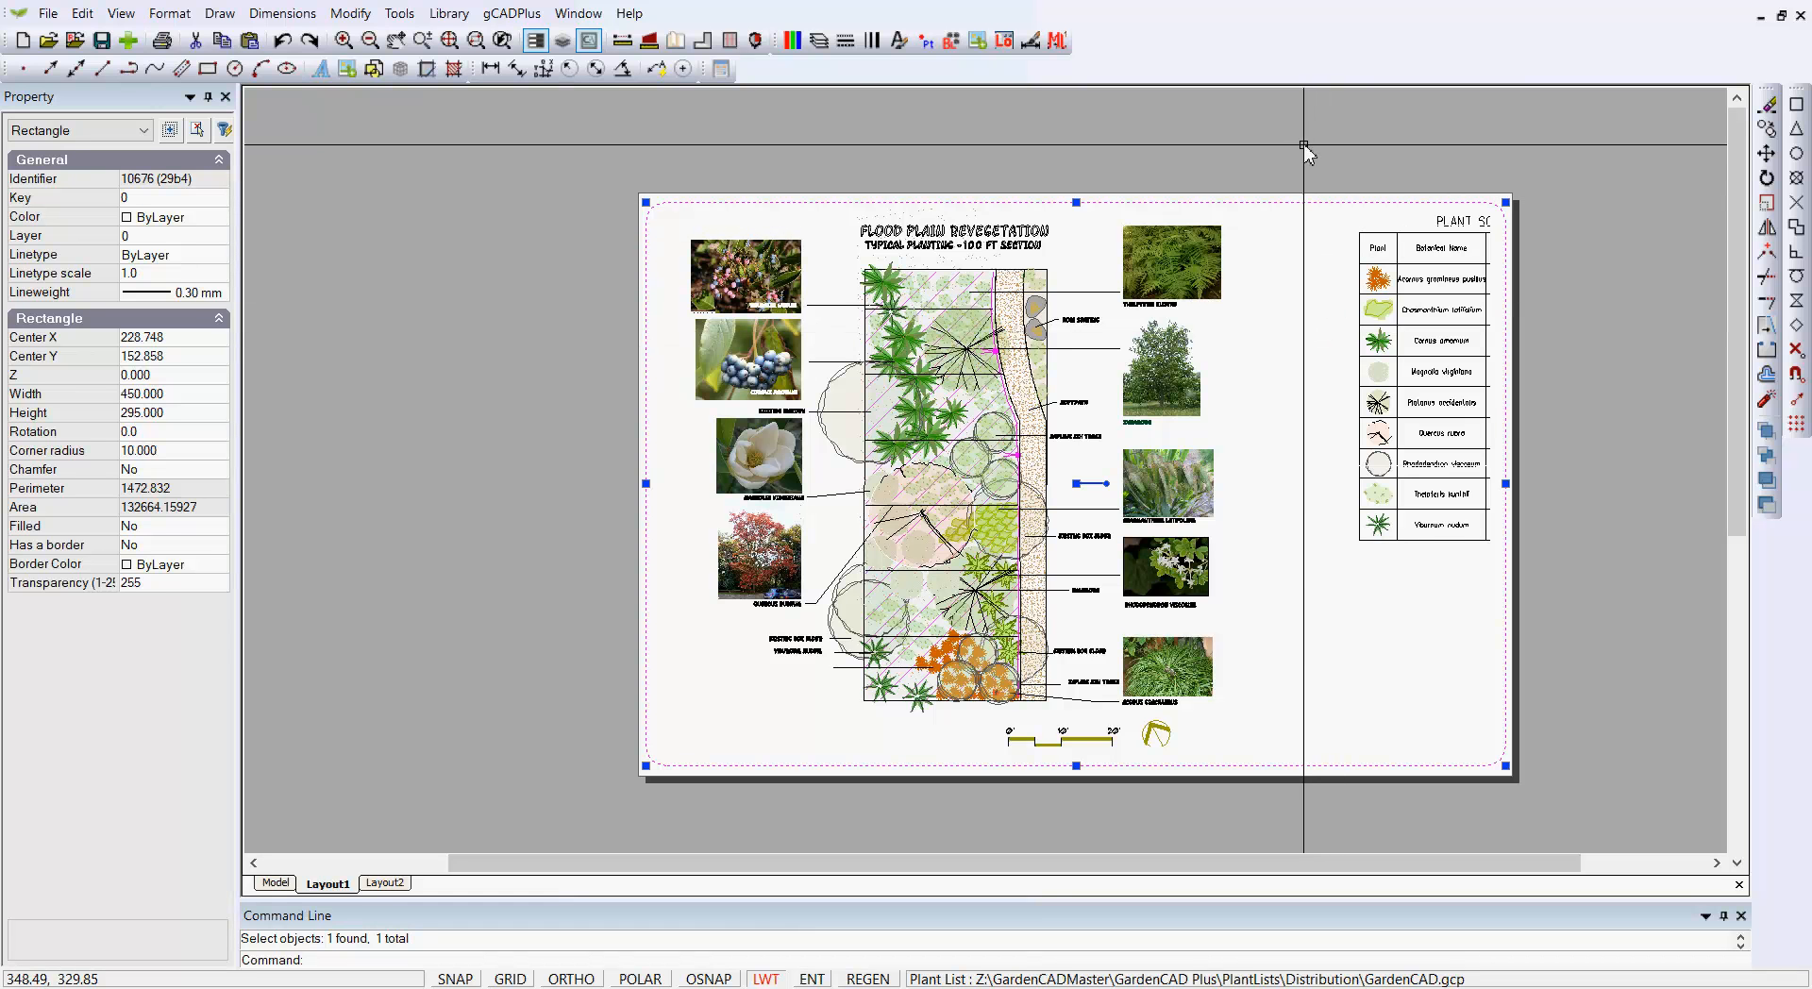
key("Escape")
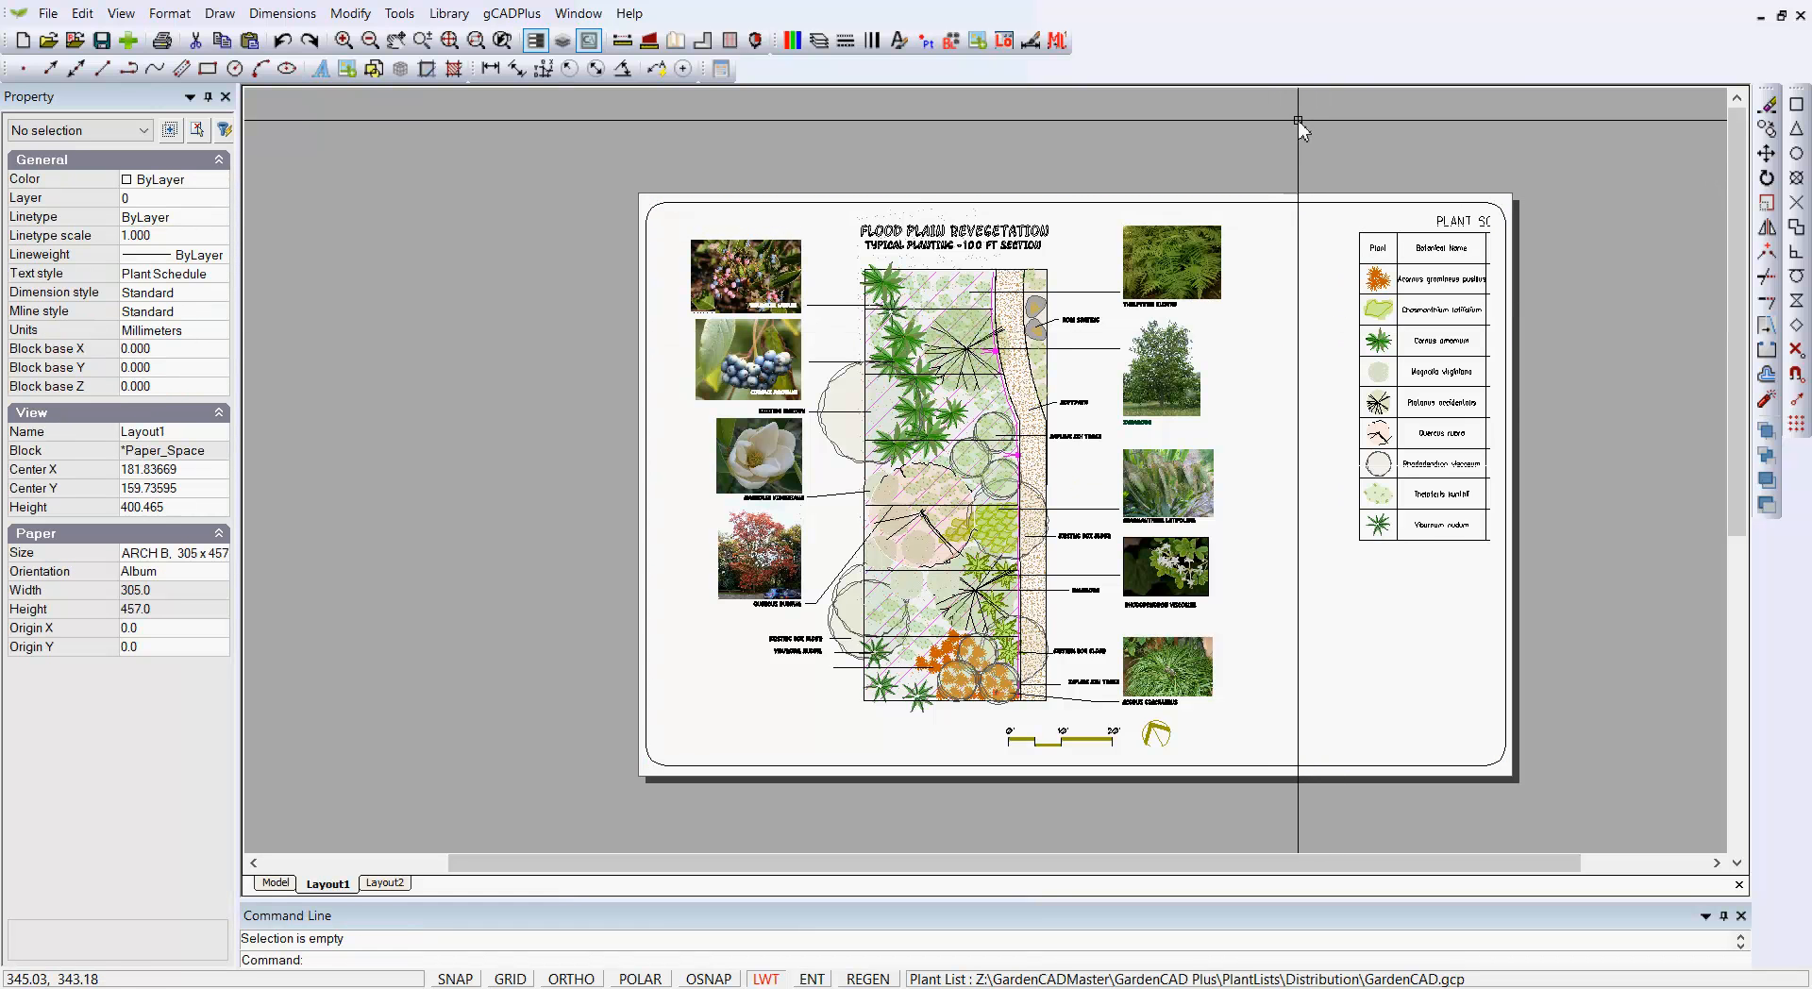
- Examine the extent of the smaller viewport over the plant schedule on Layout1
left_click_drag(1359, 187, 1716, 615)
middle_click_drag(1568, 652, 1307, 585)
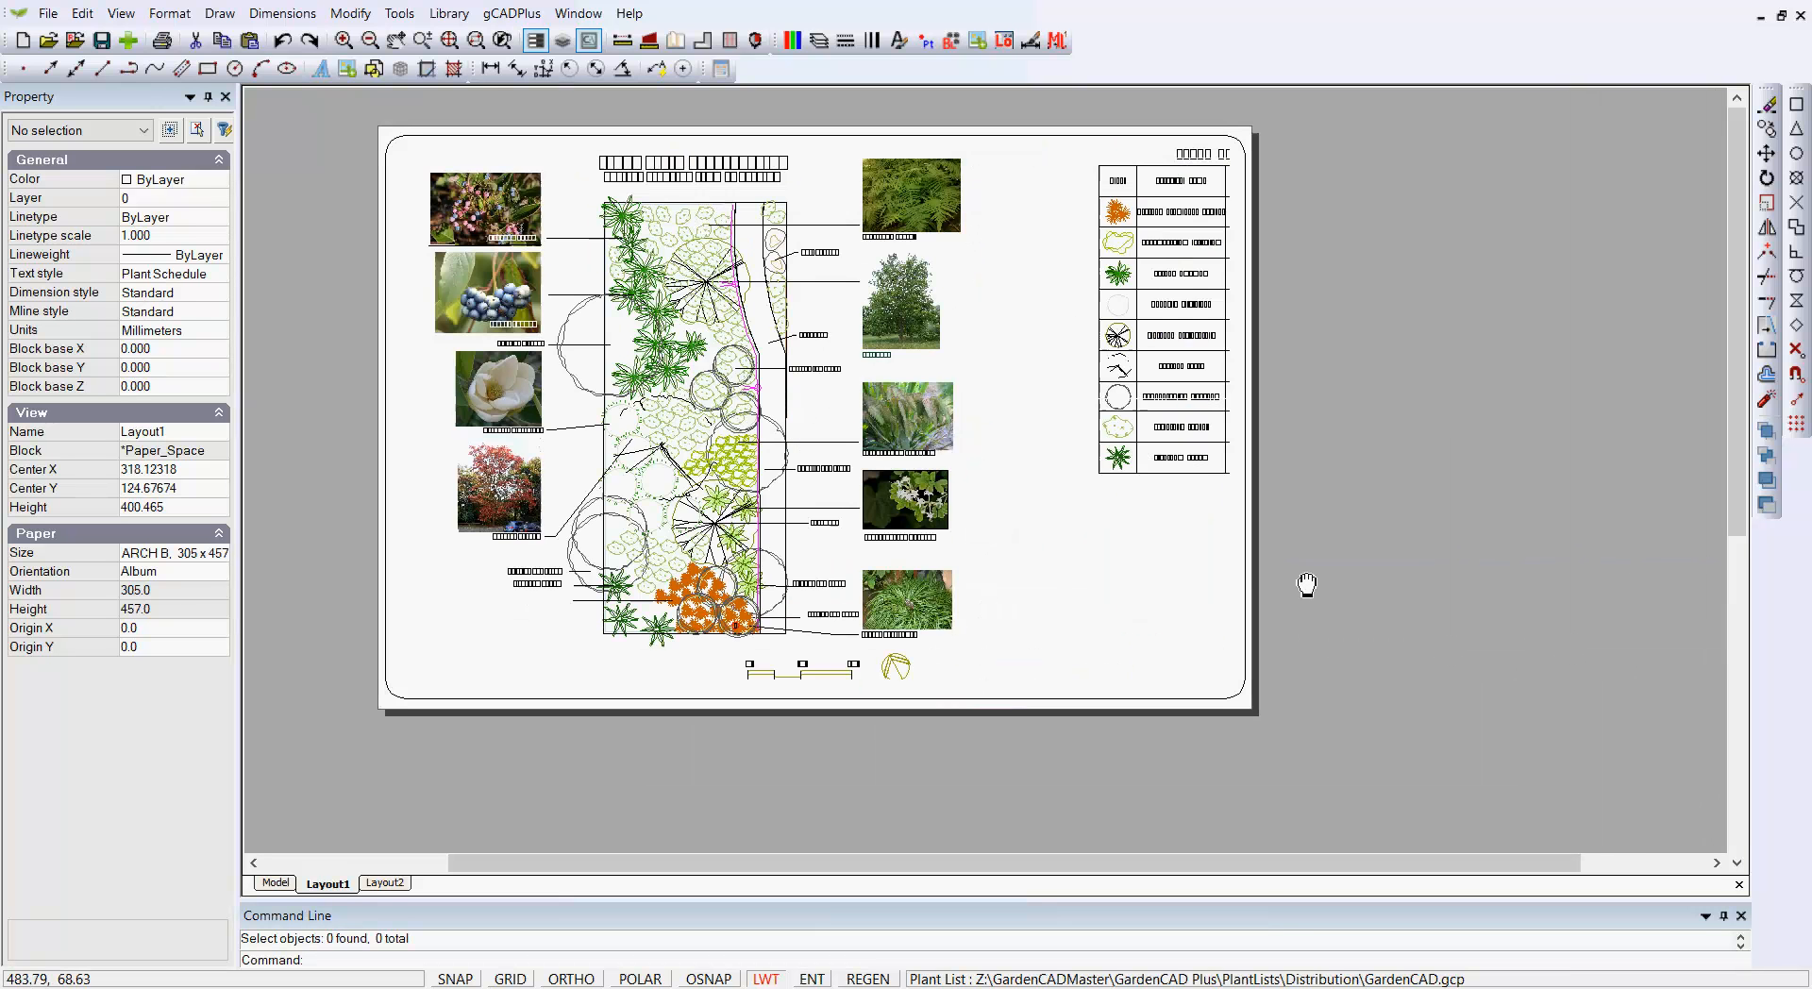
scroll(1404, 388, "down", 1)
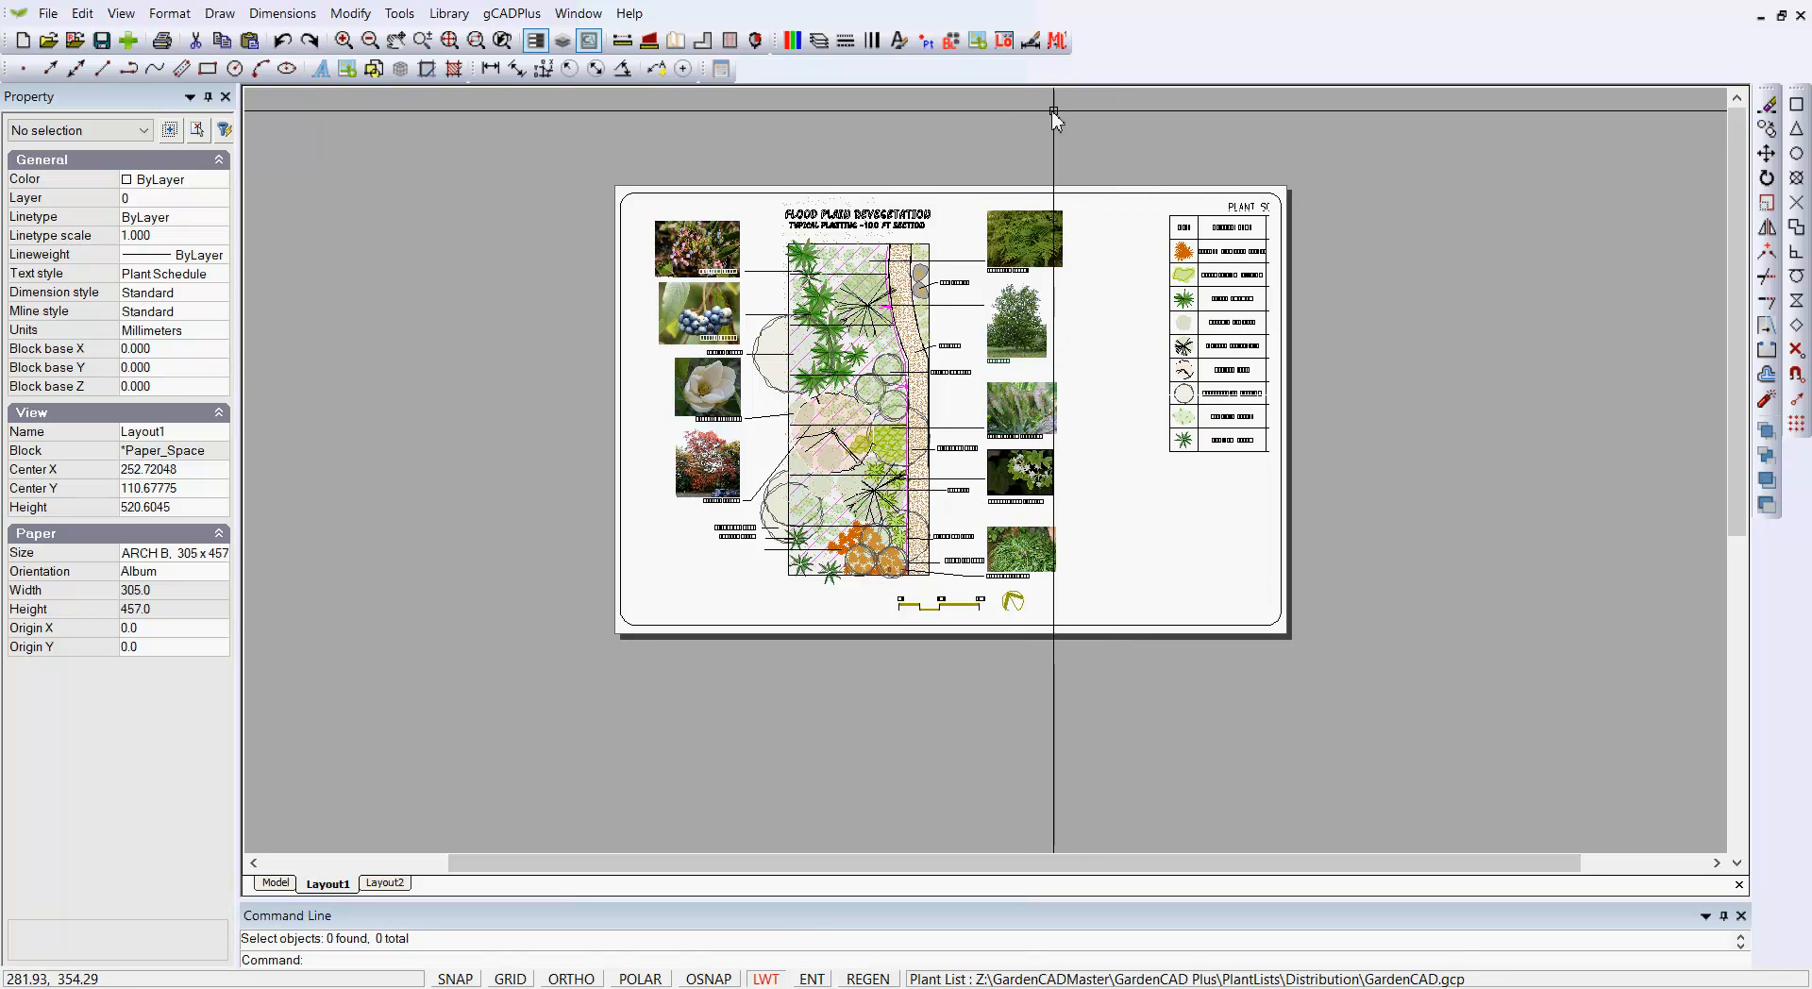
left_click_drag(1015, 105, 1657, 565)
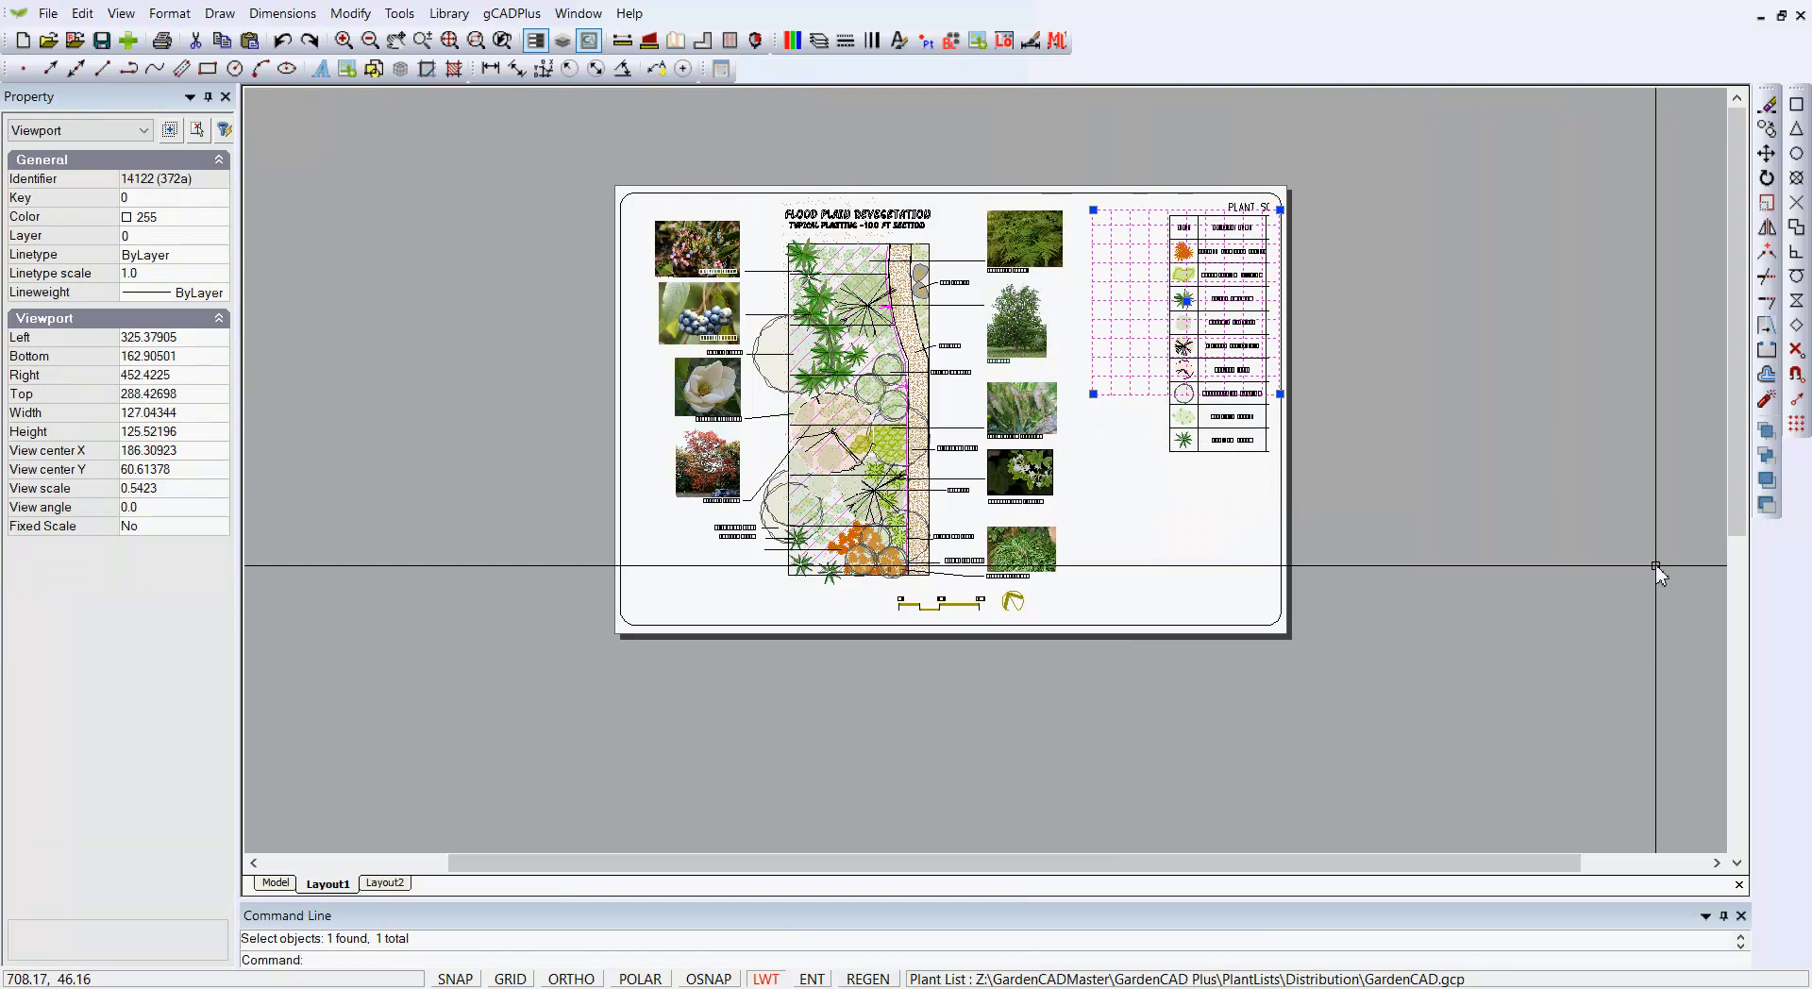
scroll(1227, 325, "up", 3)
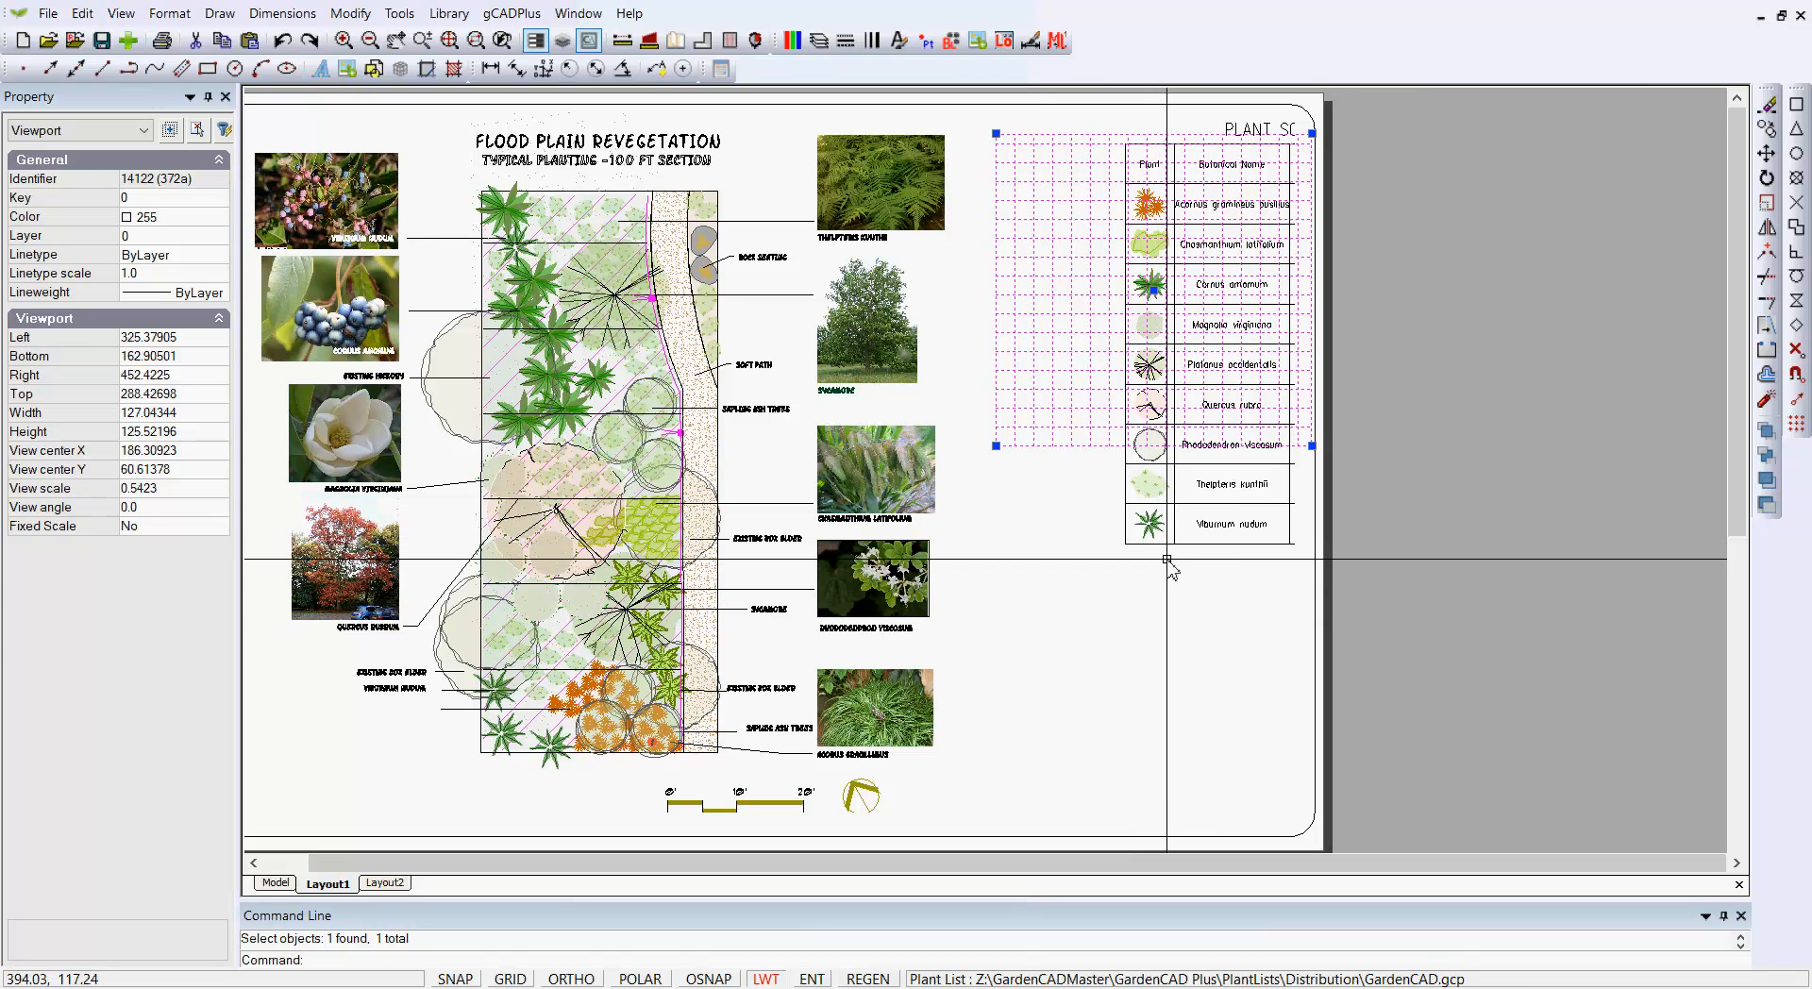
key("Escape")
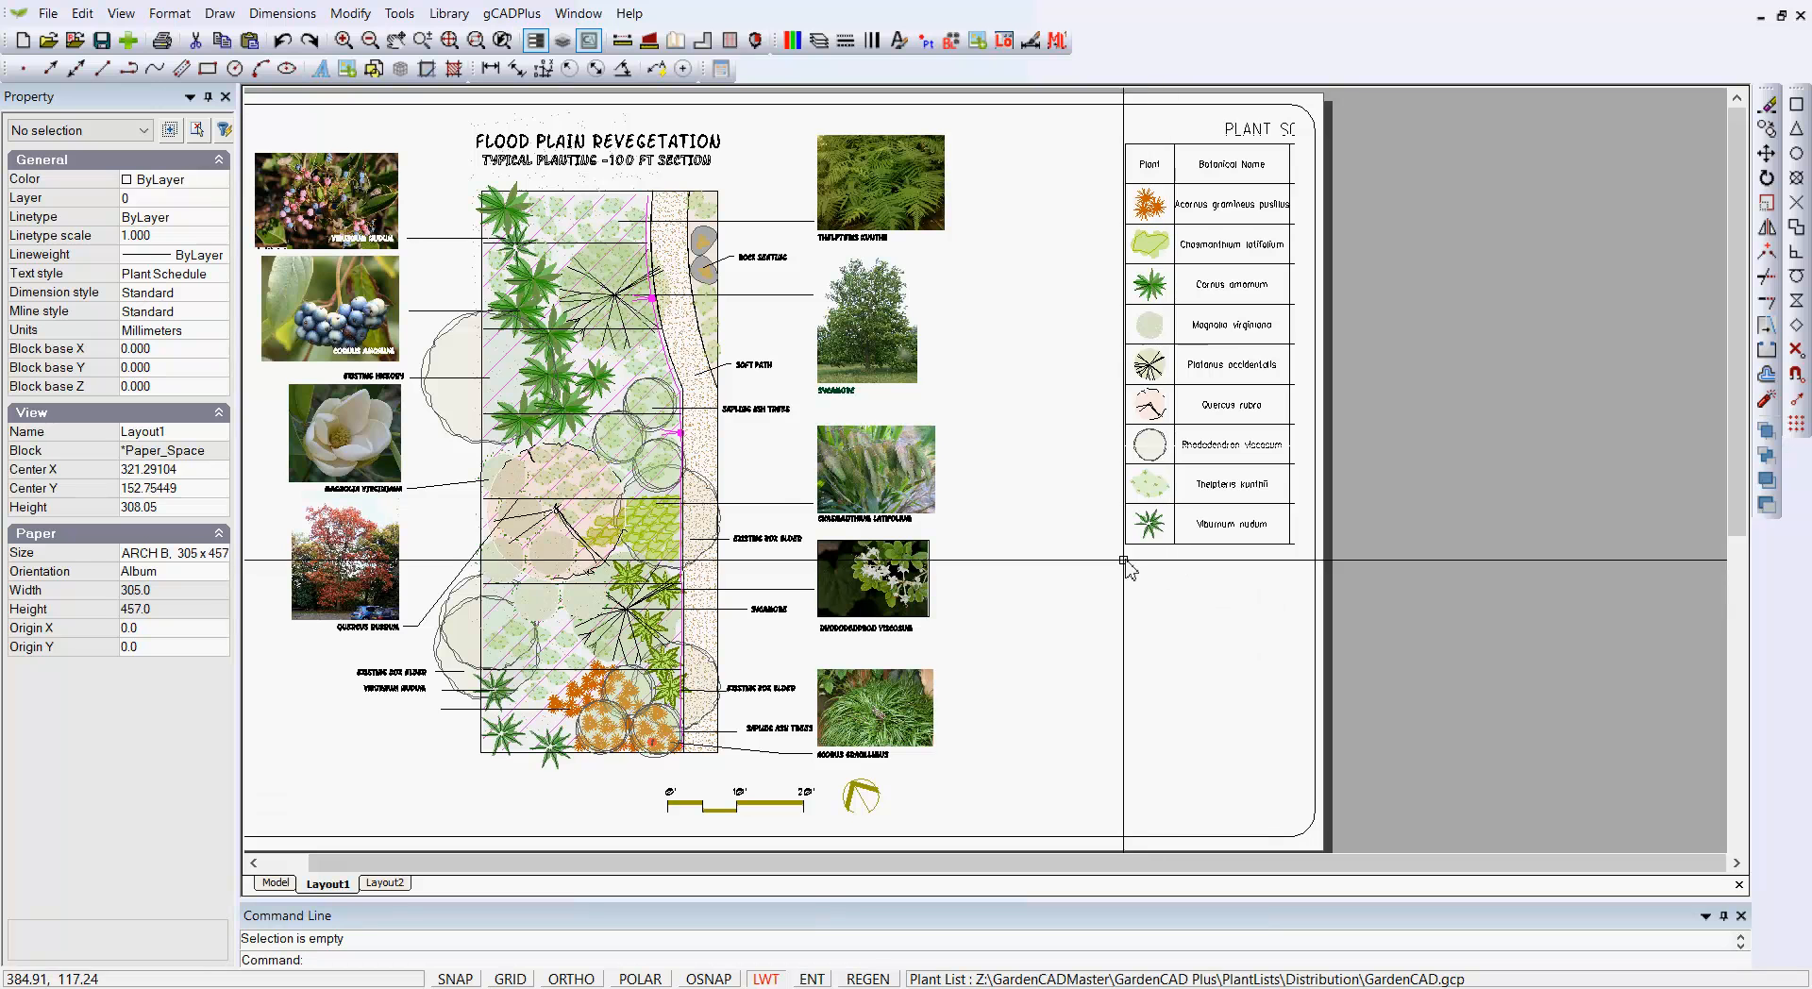
- In model space, move the plant schedule block well to the right, farther away from the planting plan and photos
left_click(276, 884)
scroll(611, 689, "down", 2)
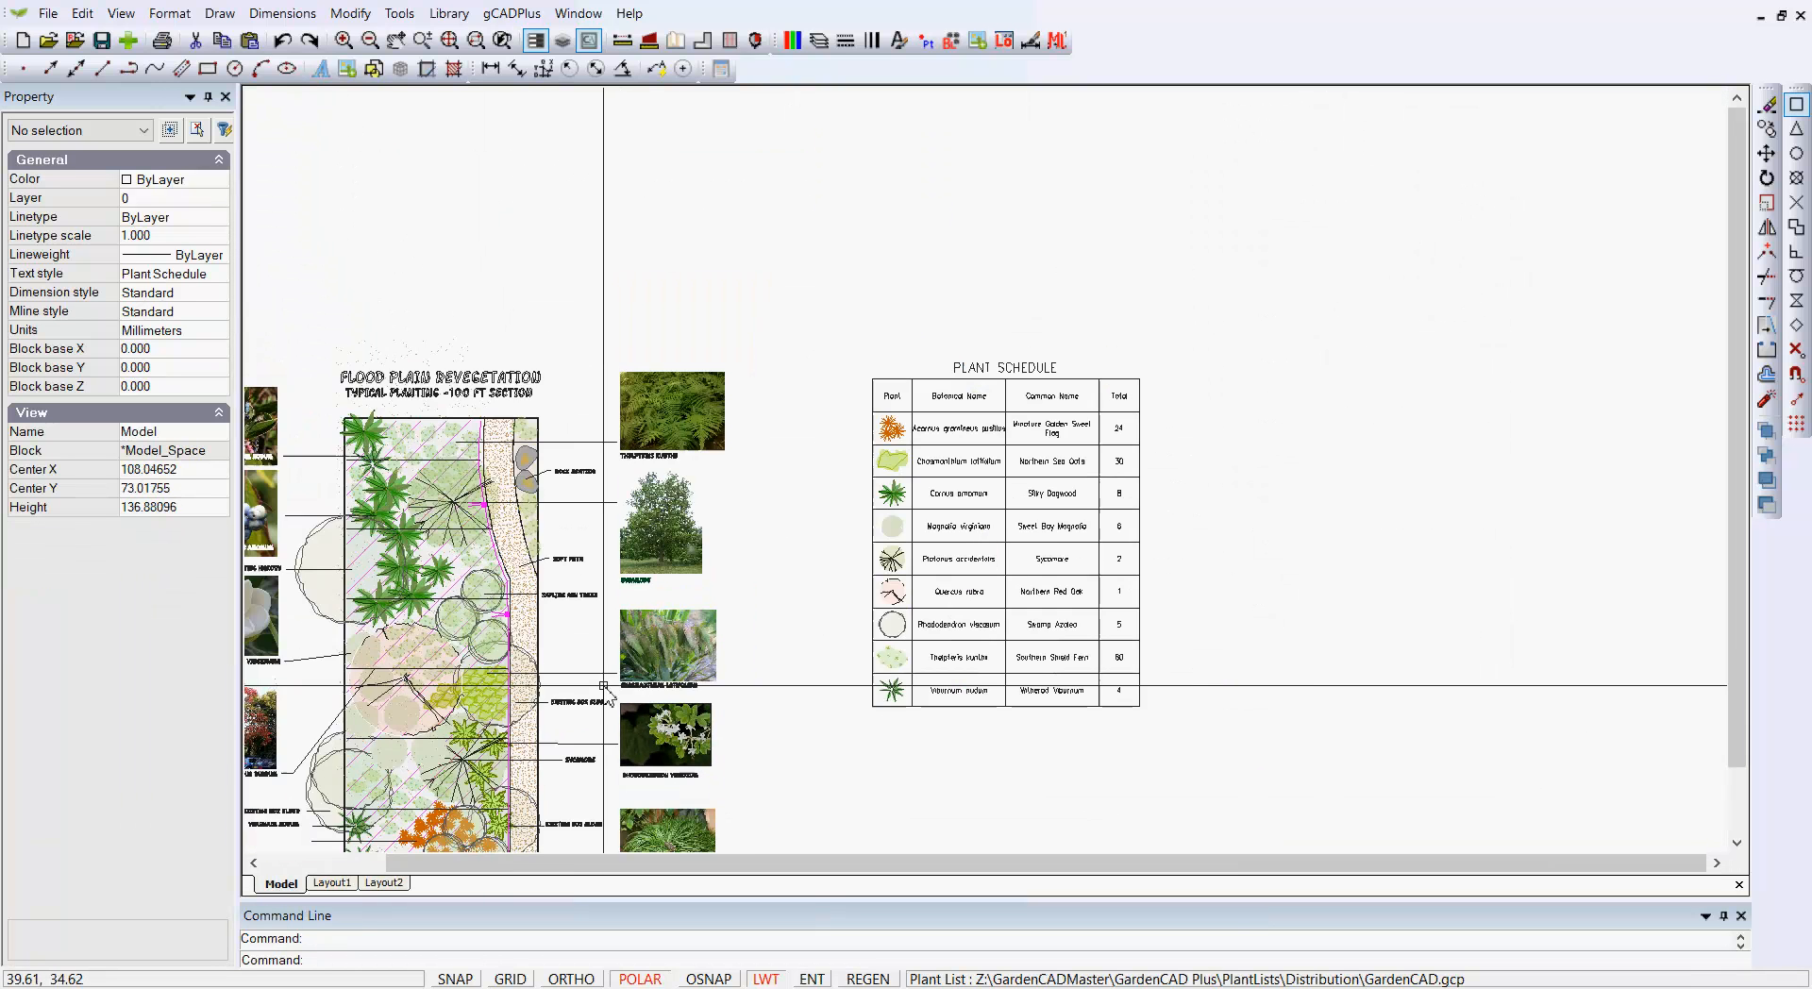
left_click_drag(1113, 694, 821, 315)
right_click(850, 361)
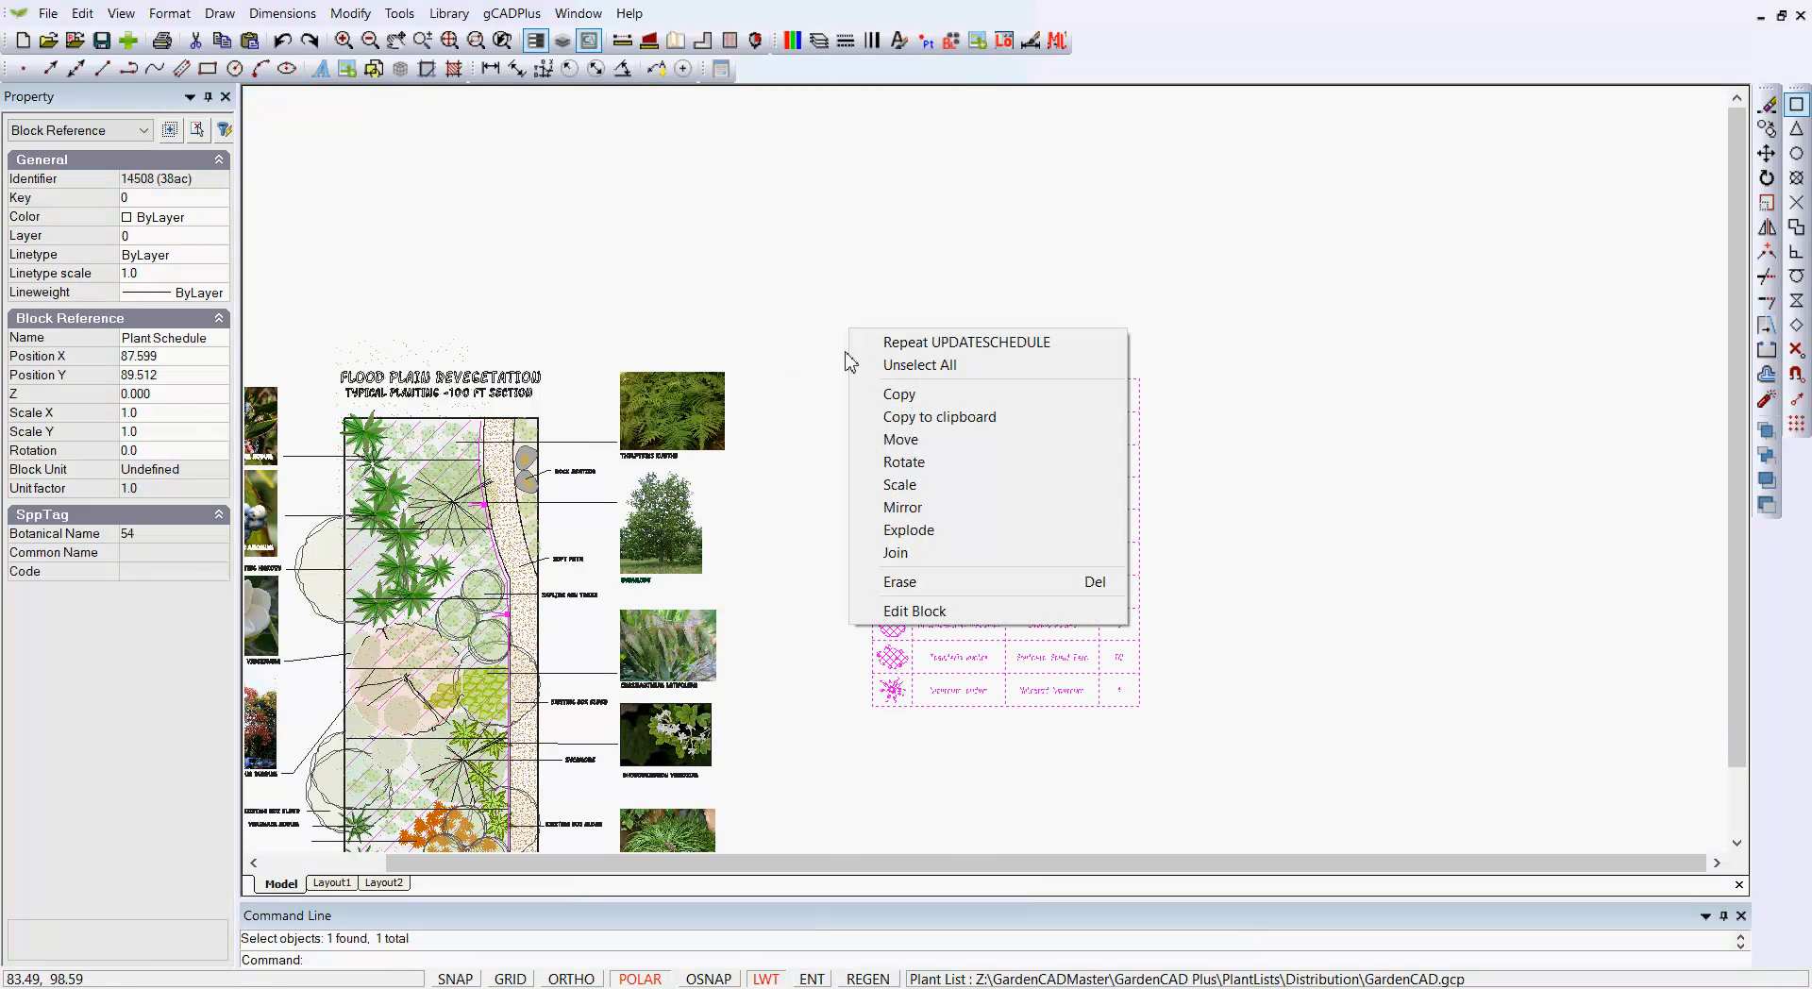
left_click(901, 439)
left_click(975, 501)
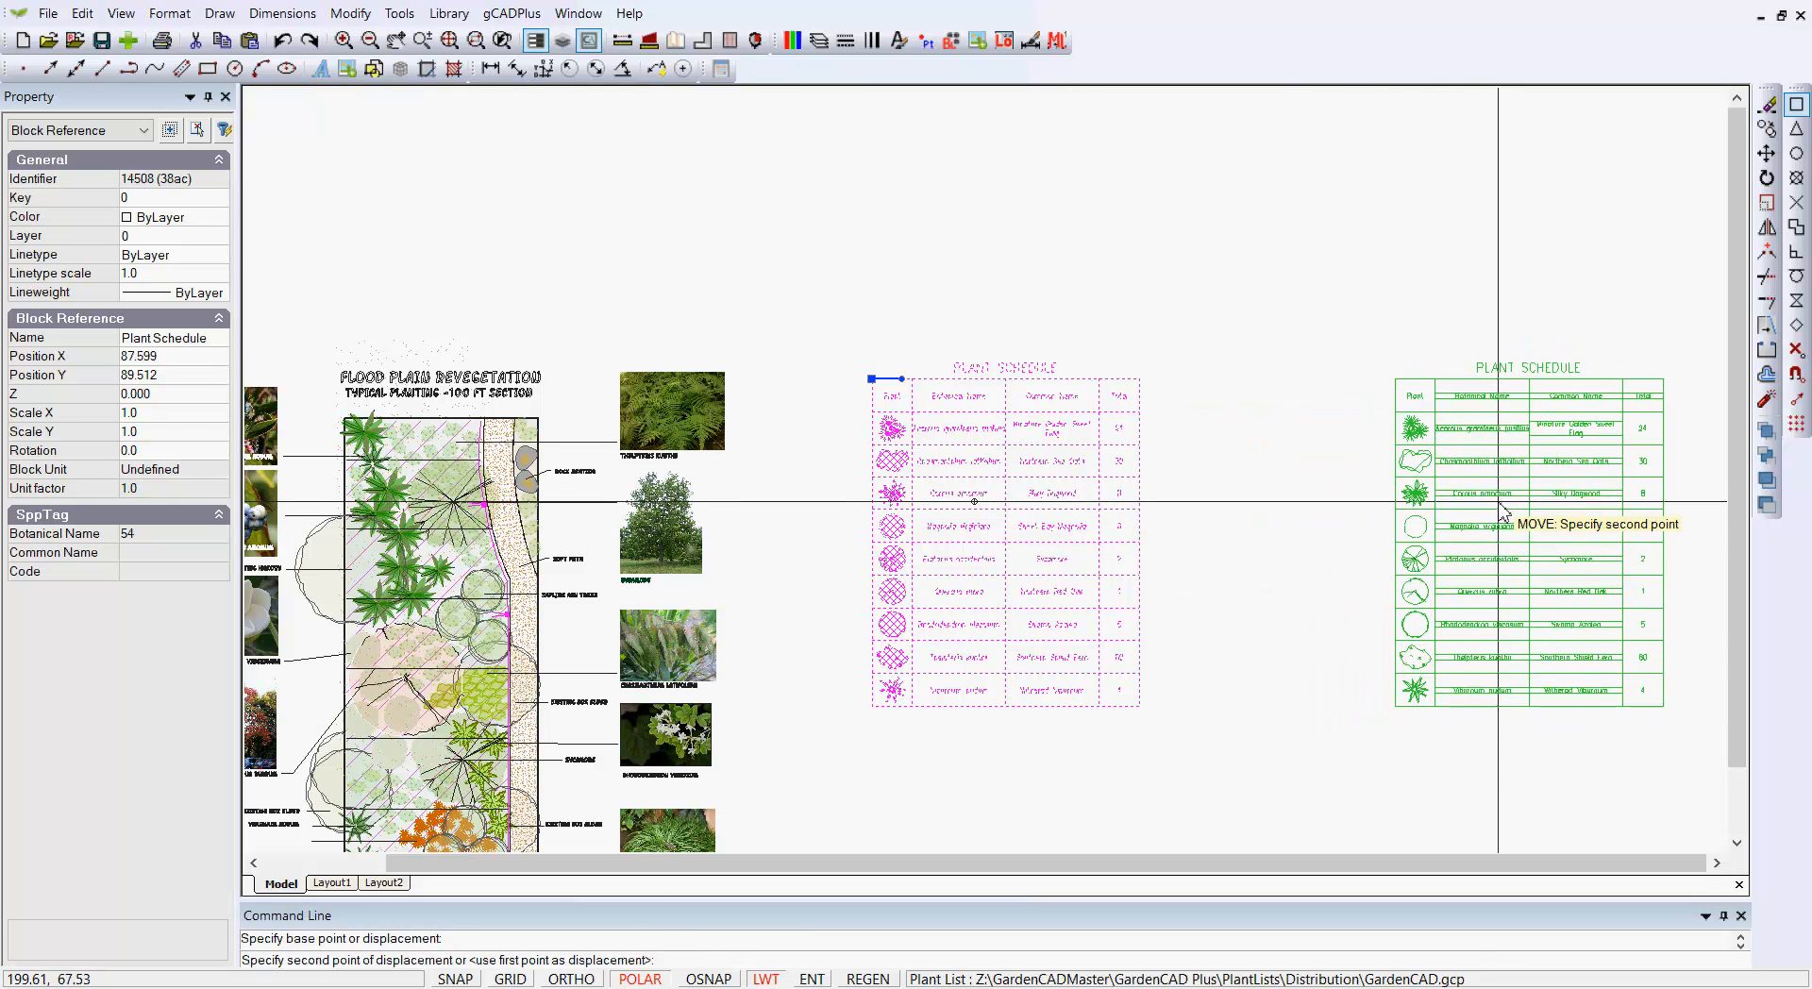
left_click(1502, 510)
key("Escape")
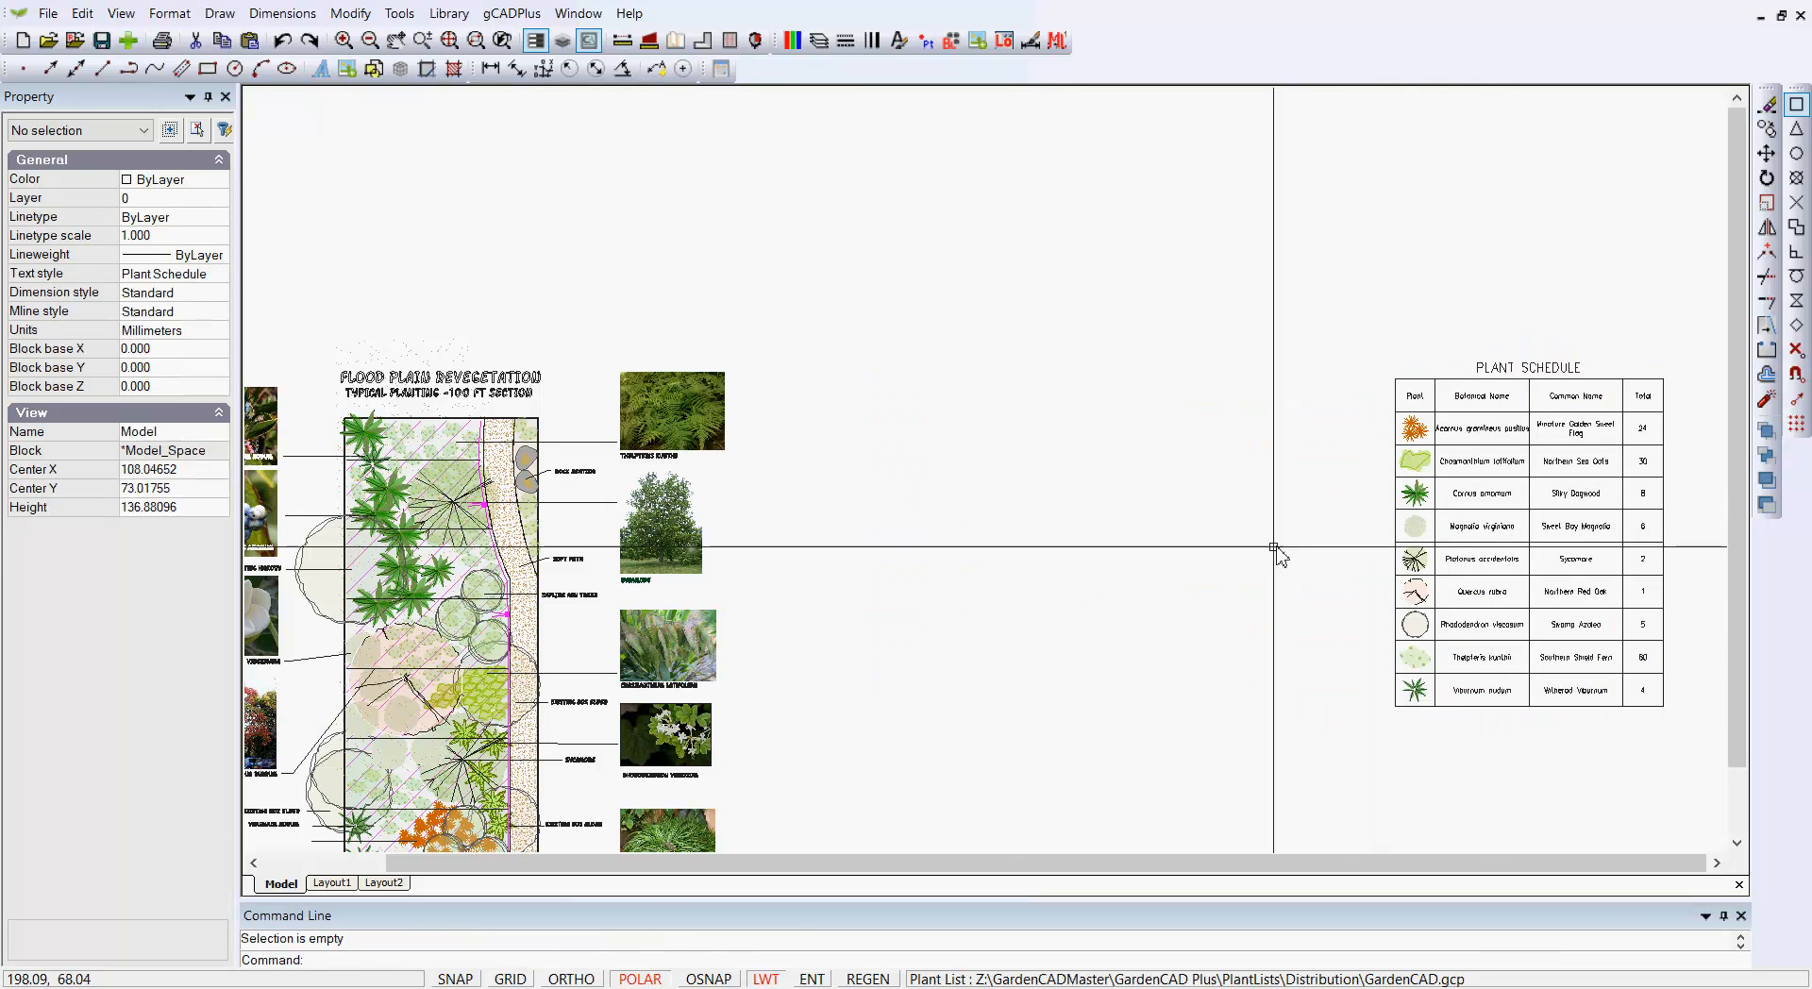
- On Layout1, move the plant schedule viewport off the sheet's right side and enlarge it to about 143 × 124 mm
left_click(332, 884)
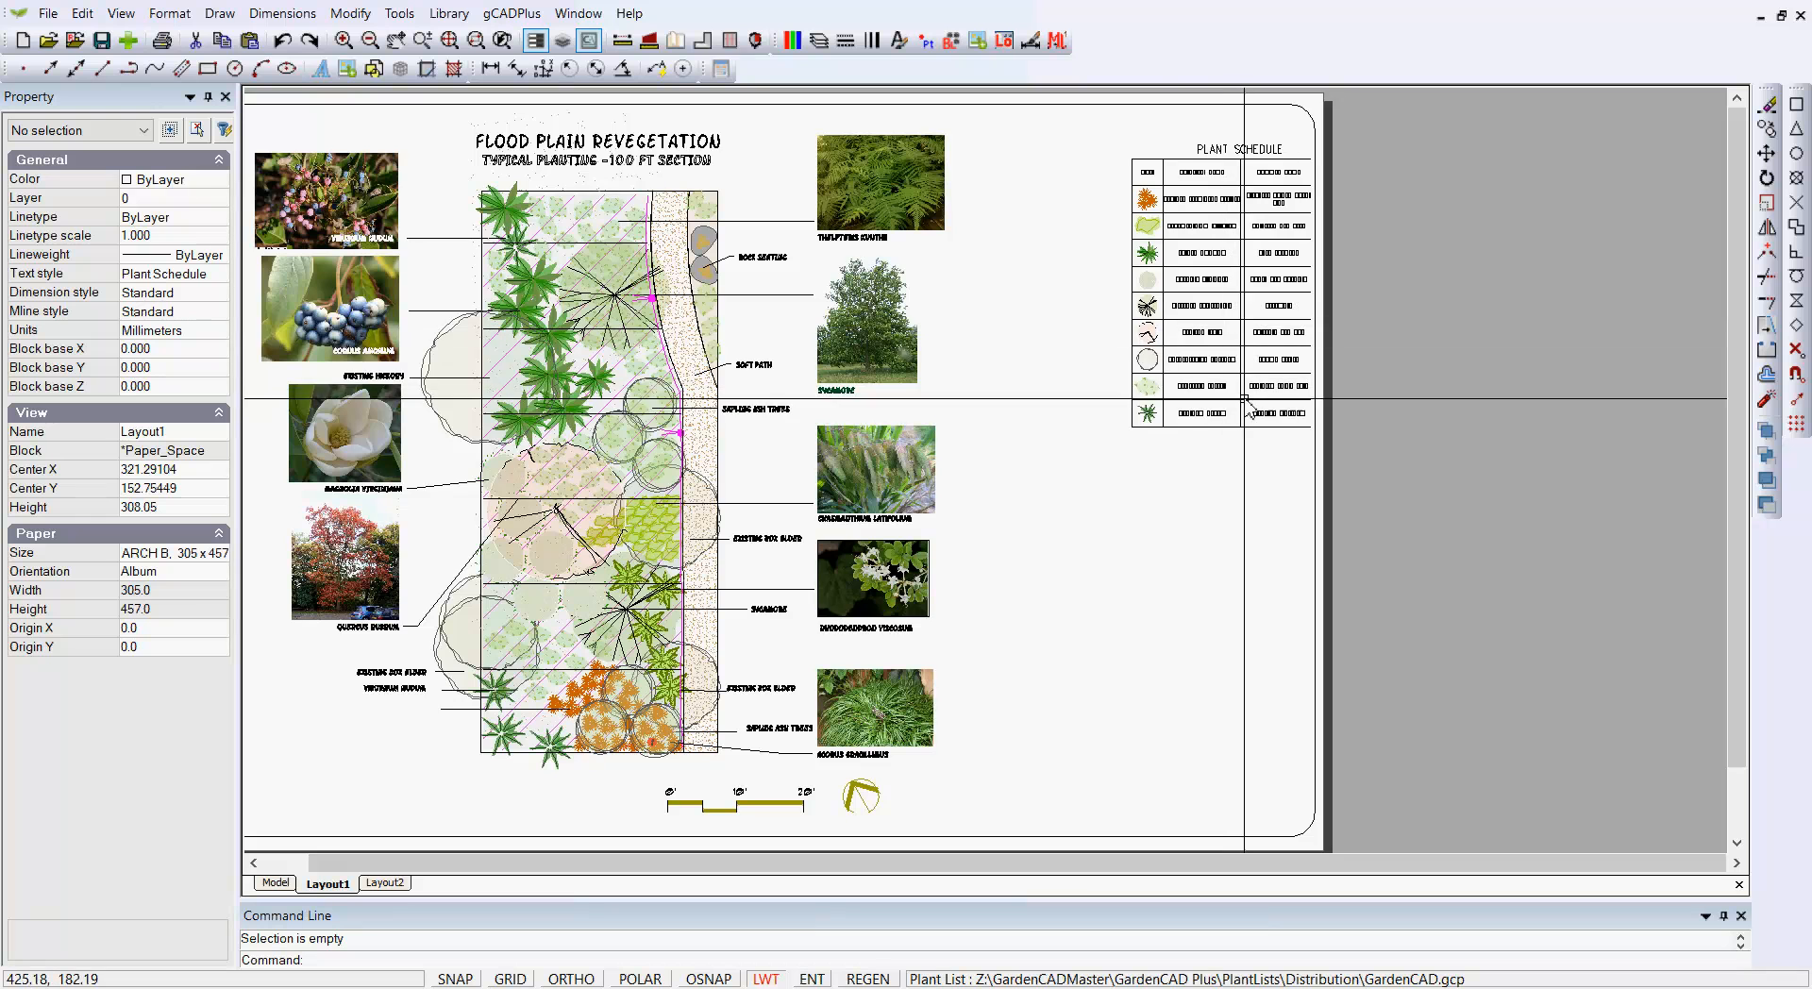
scroll(1246, 411, "down", 2)
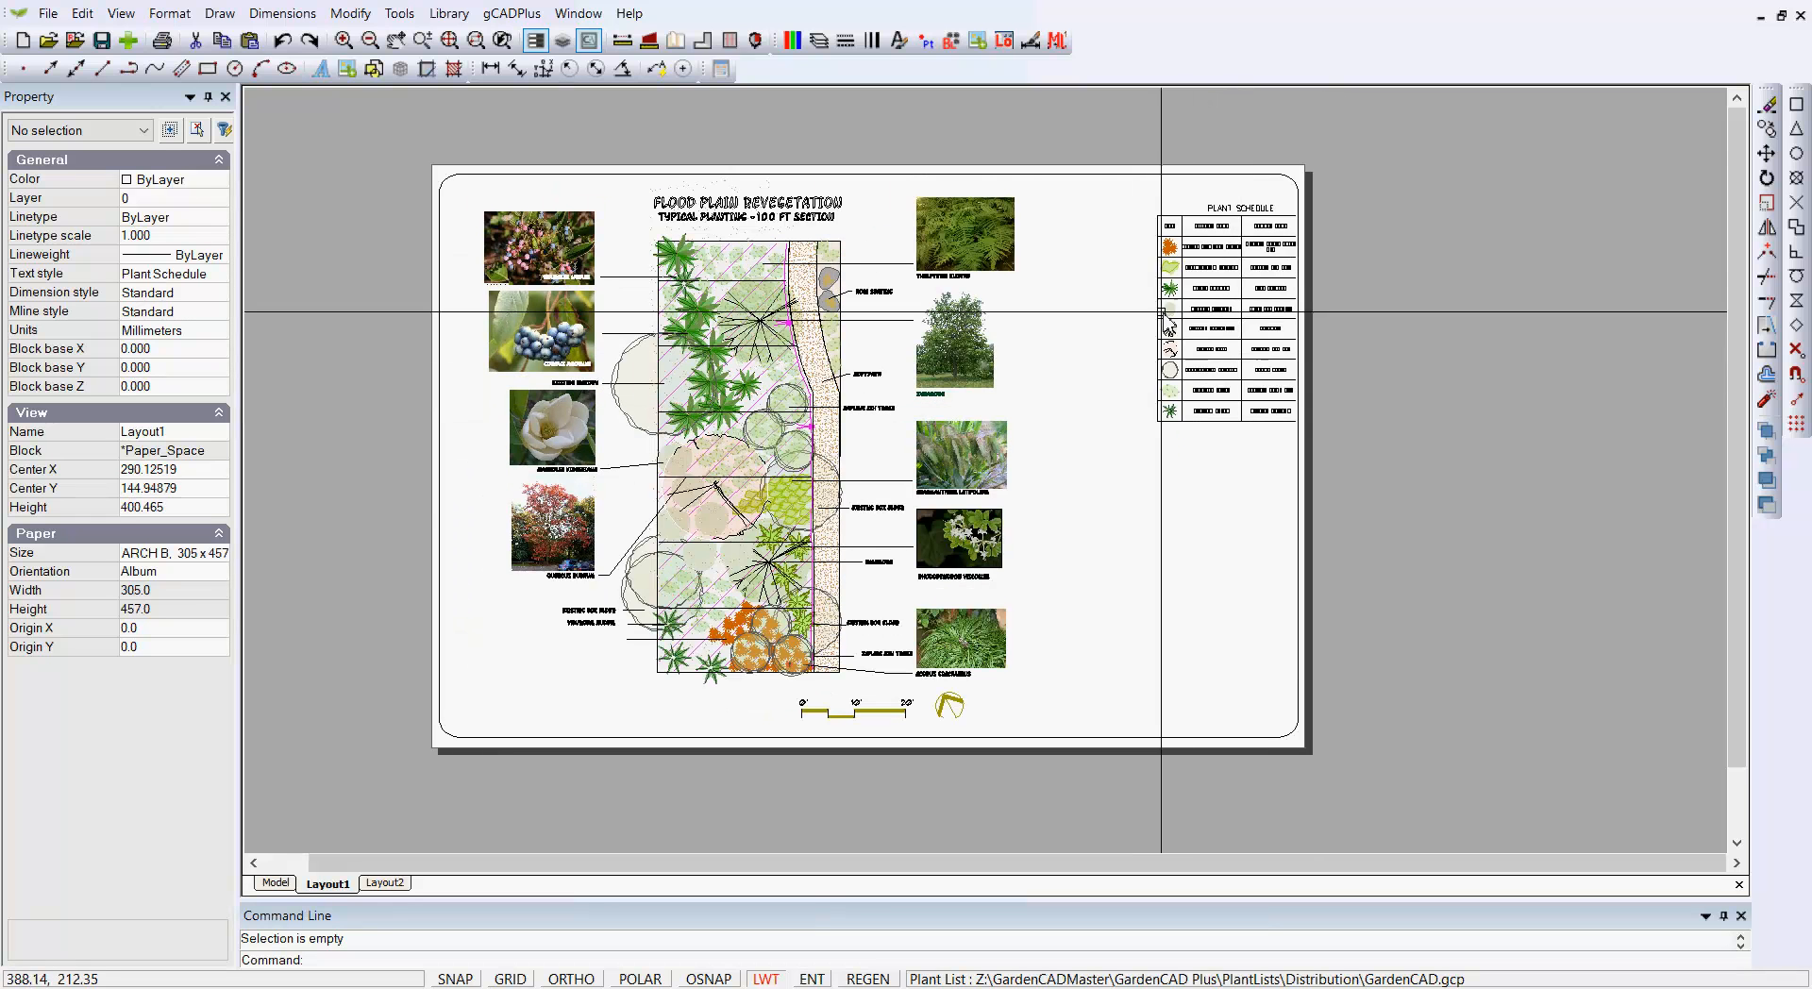
left_click(1051, 124)
left_click(1405, 484)
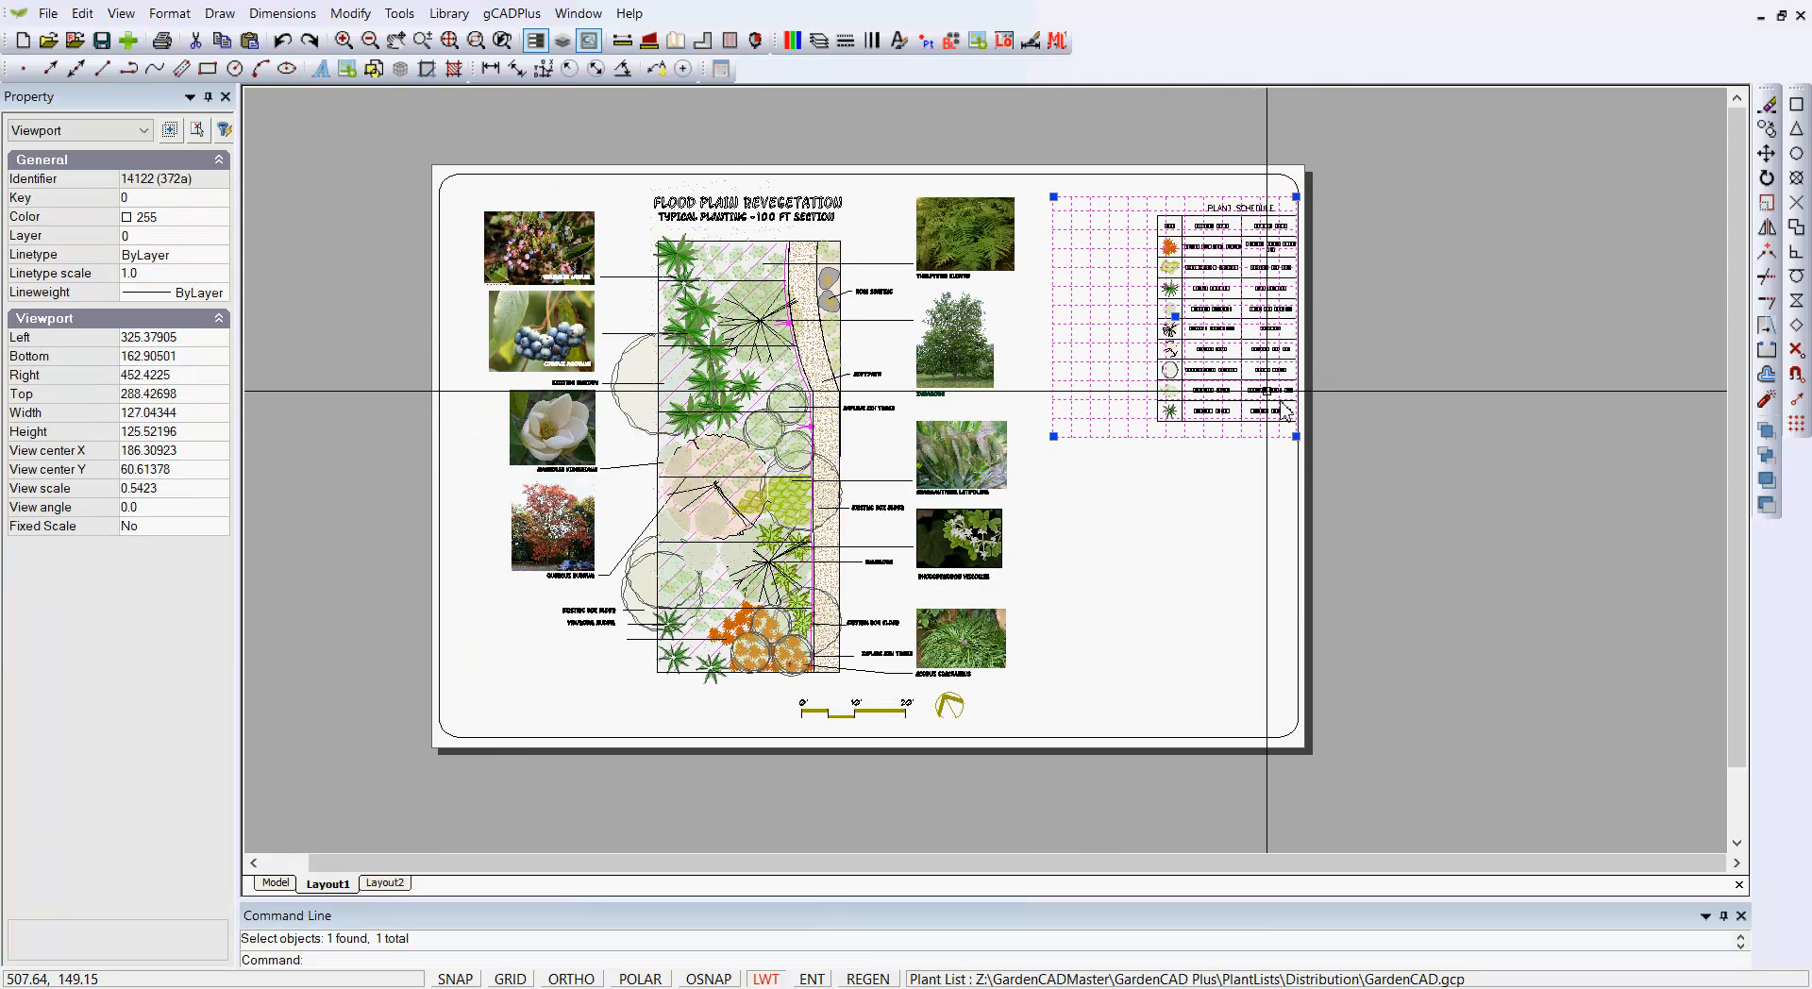
left_click(1176, 318)
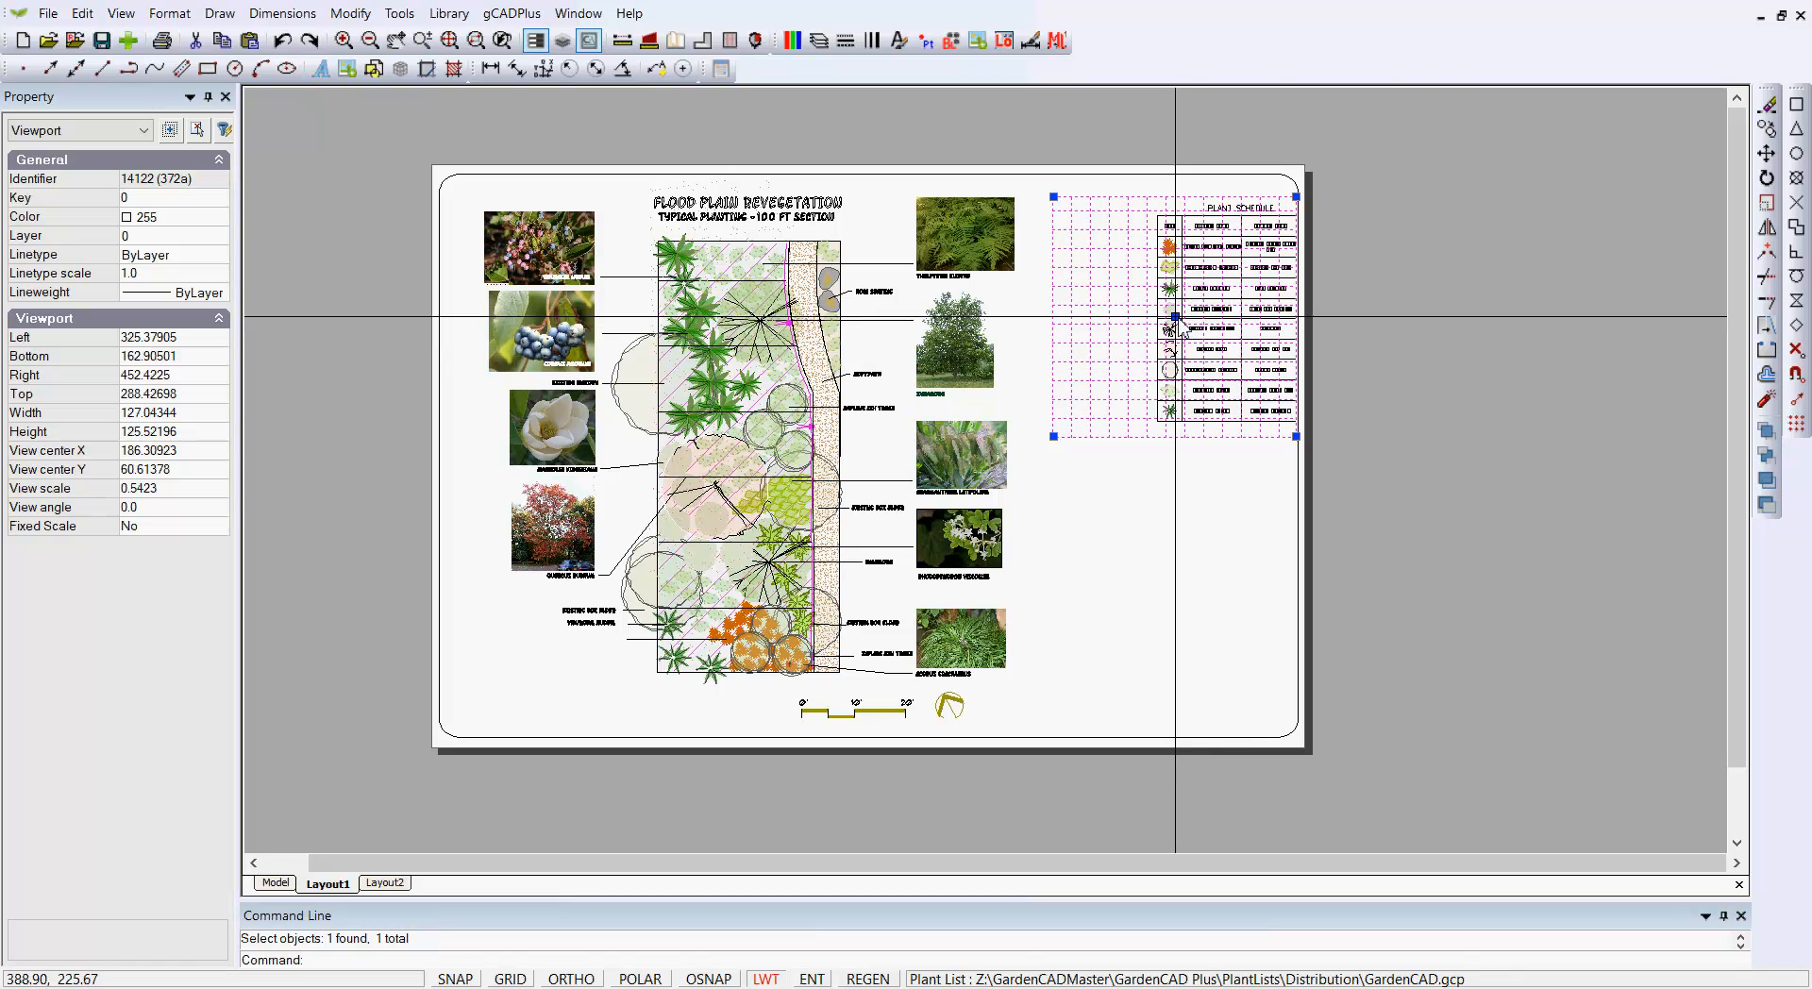
left_click(1526, 337)
key("Escape")
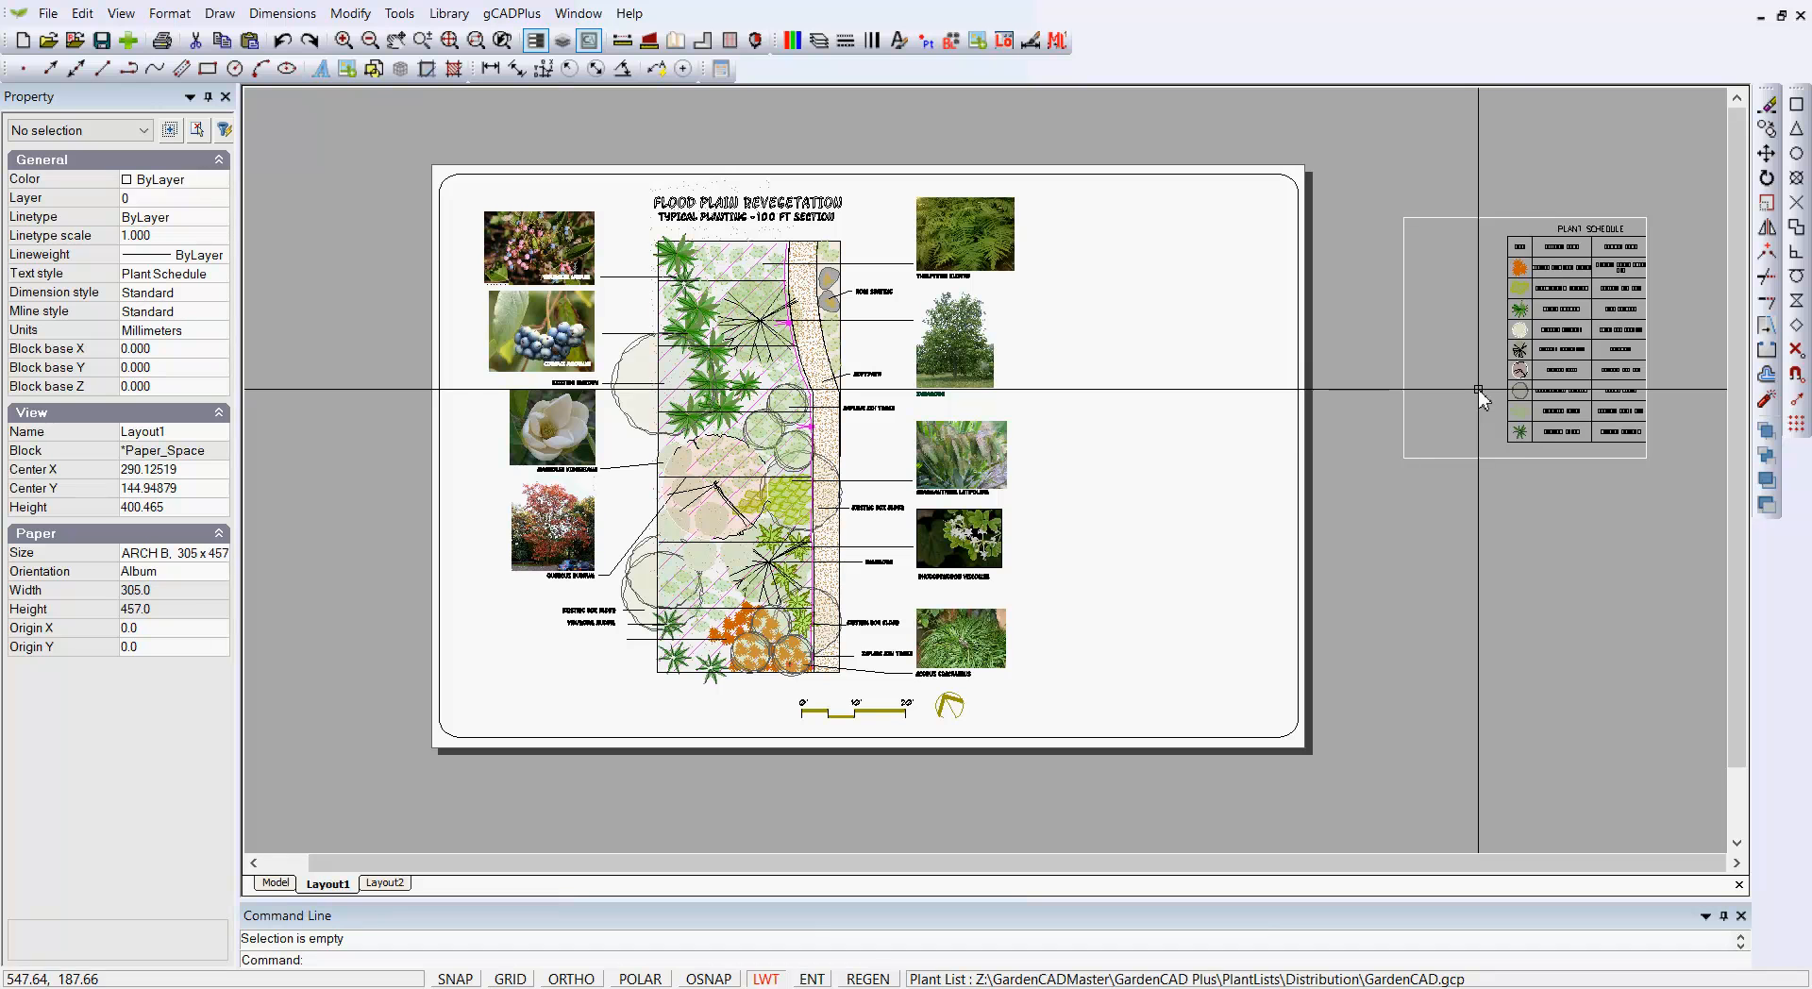
left_click(1407, 220)
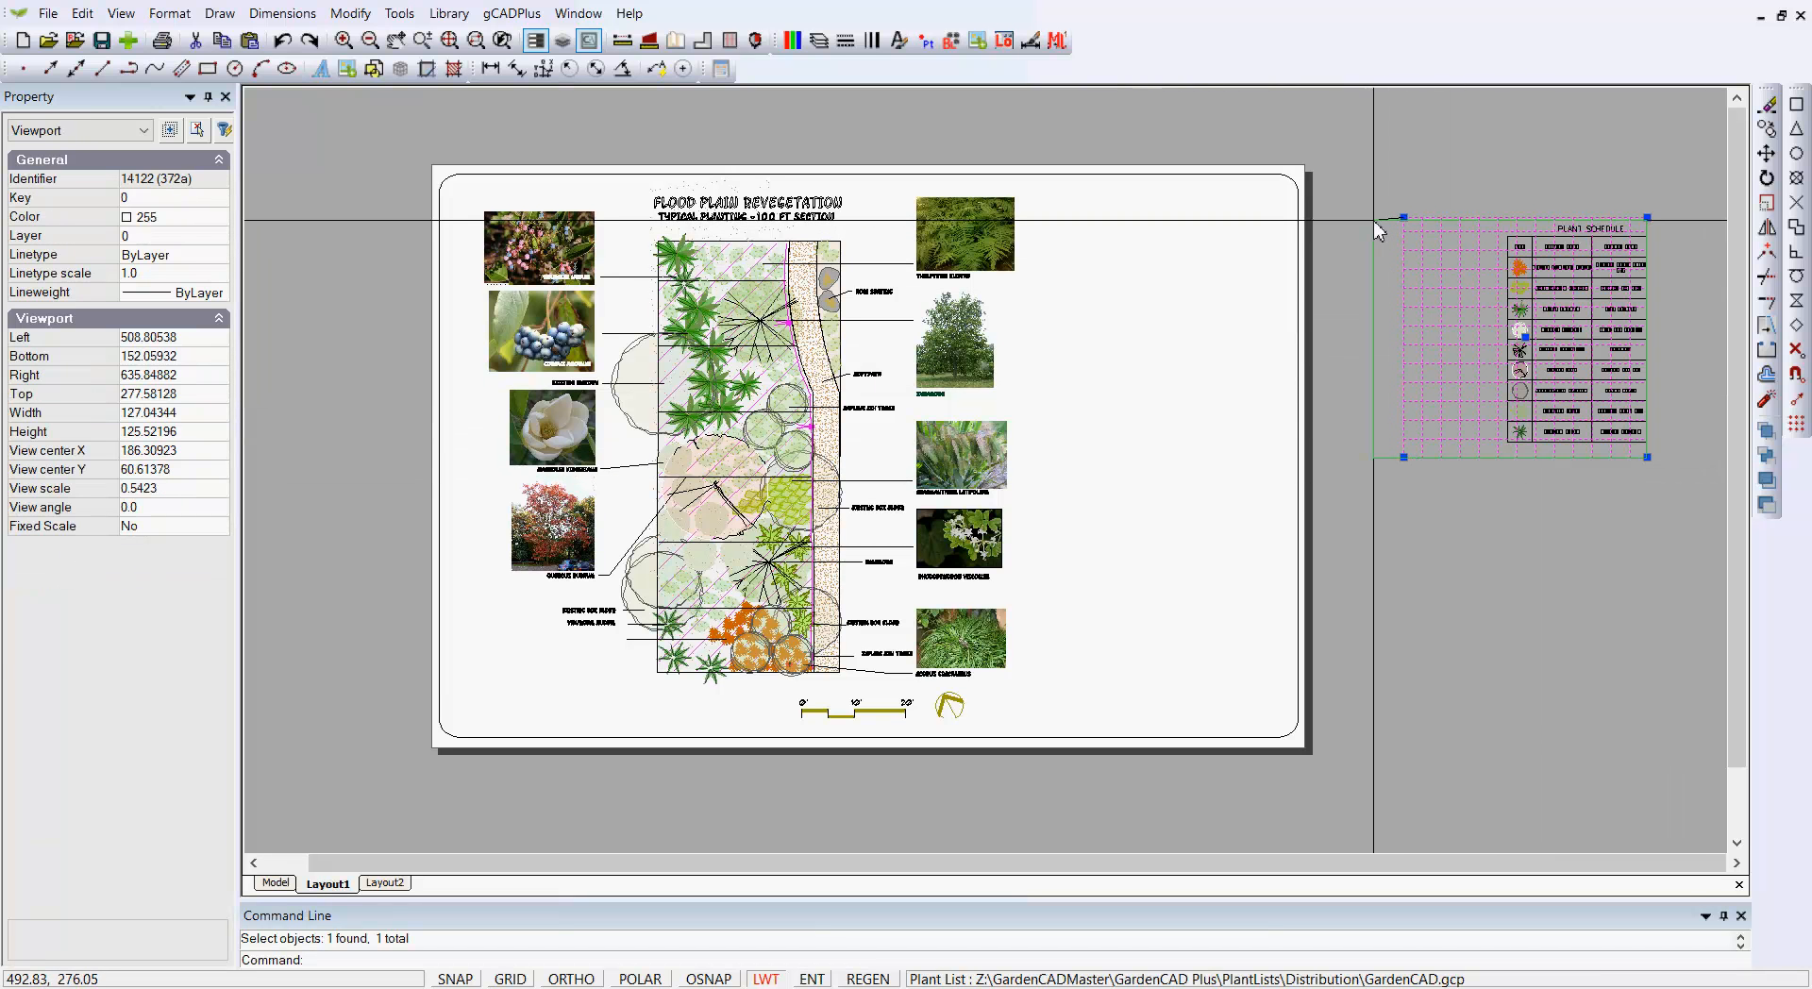
left_click(1374, 220)
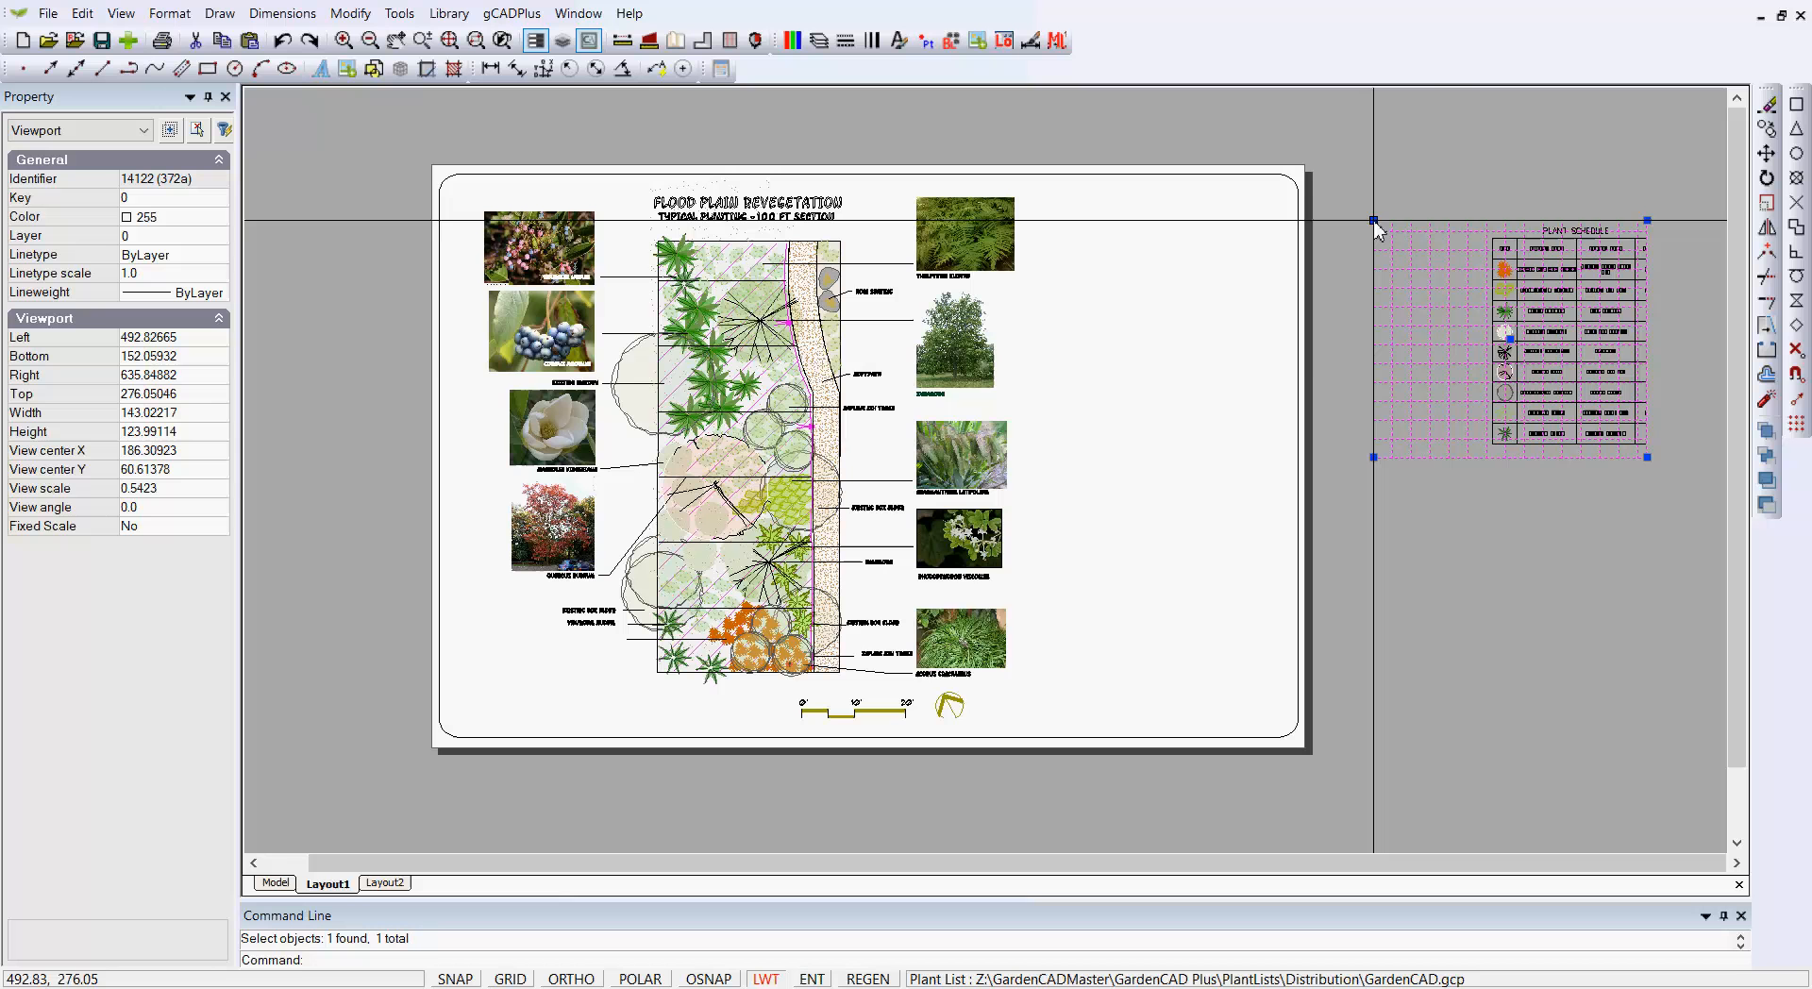
- Shift the schedule viewport's view area in model space to frame the whole plant schedule and display it on the layout
double_click(1459, 373)
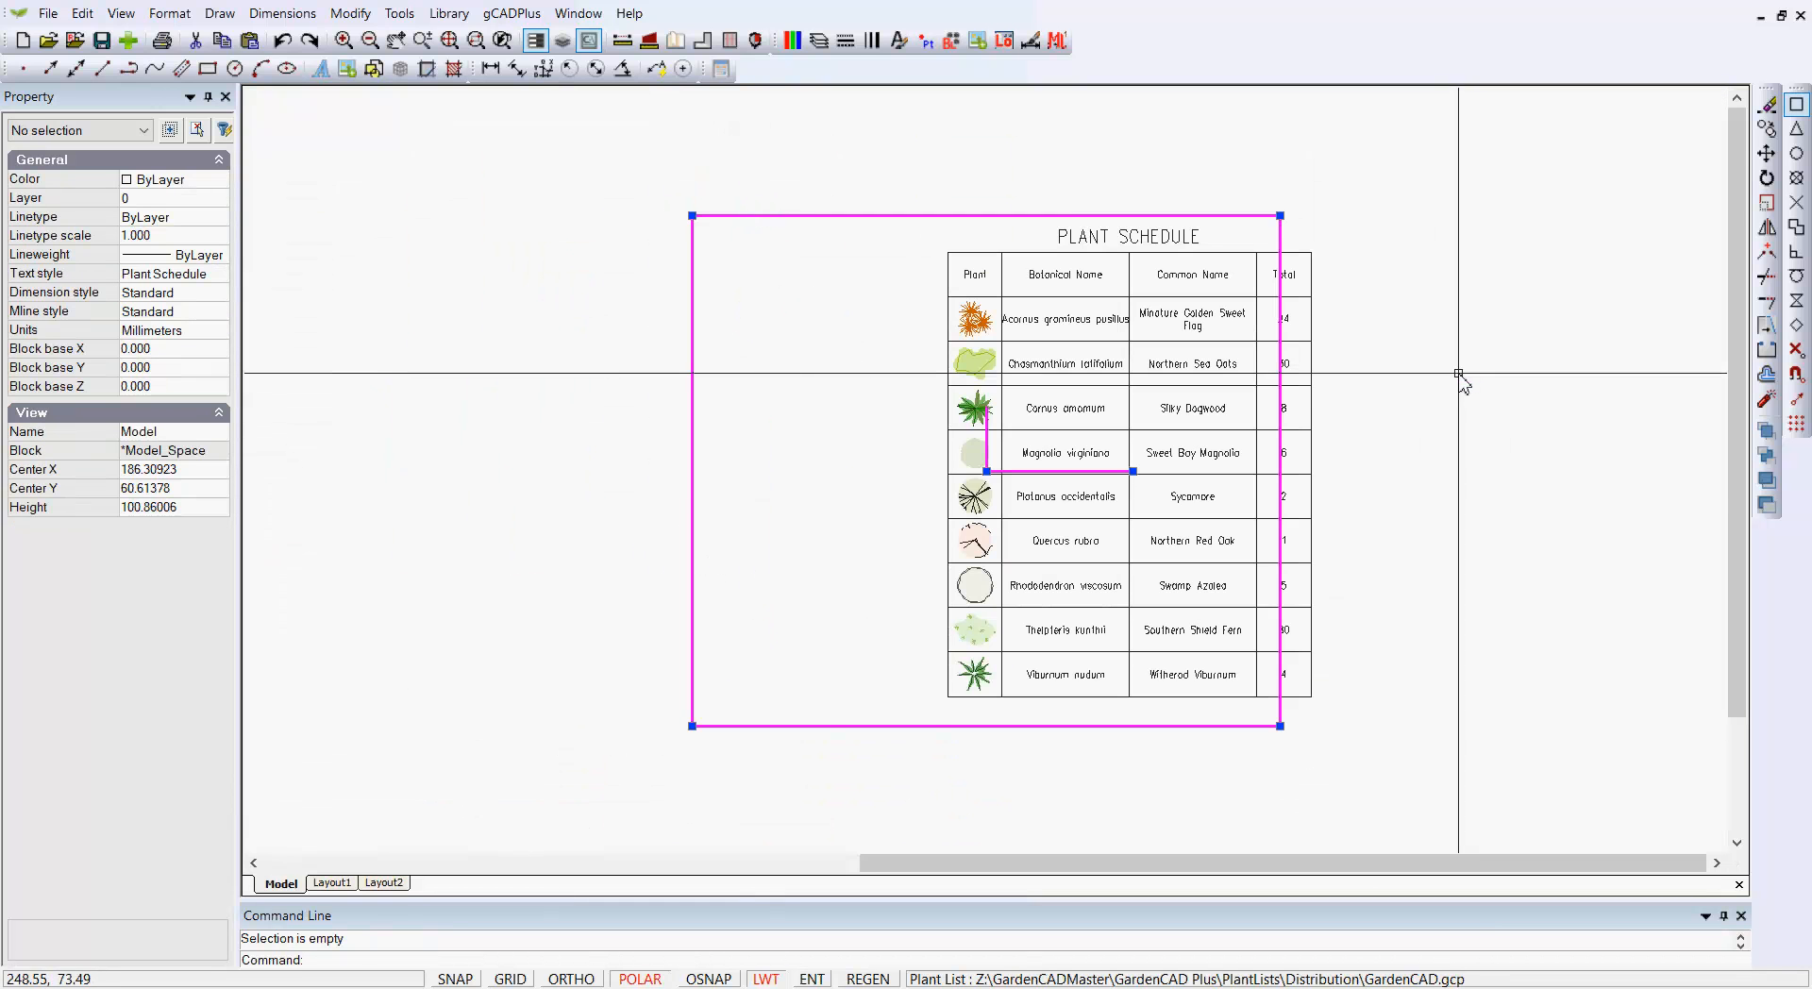
left_click(986, 471)
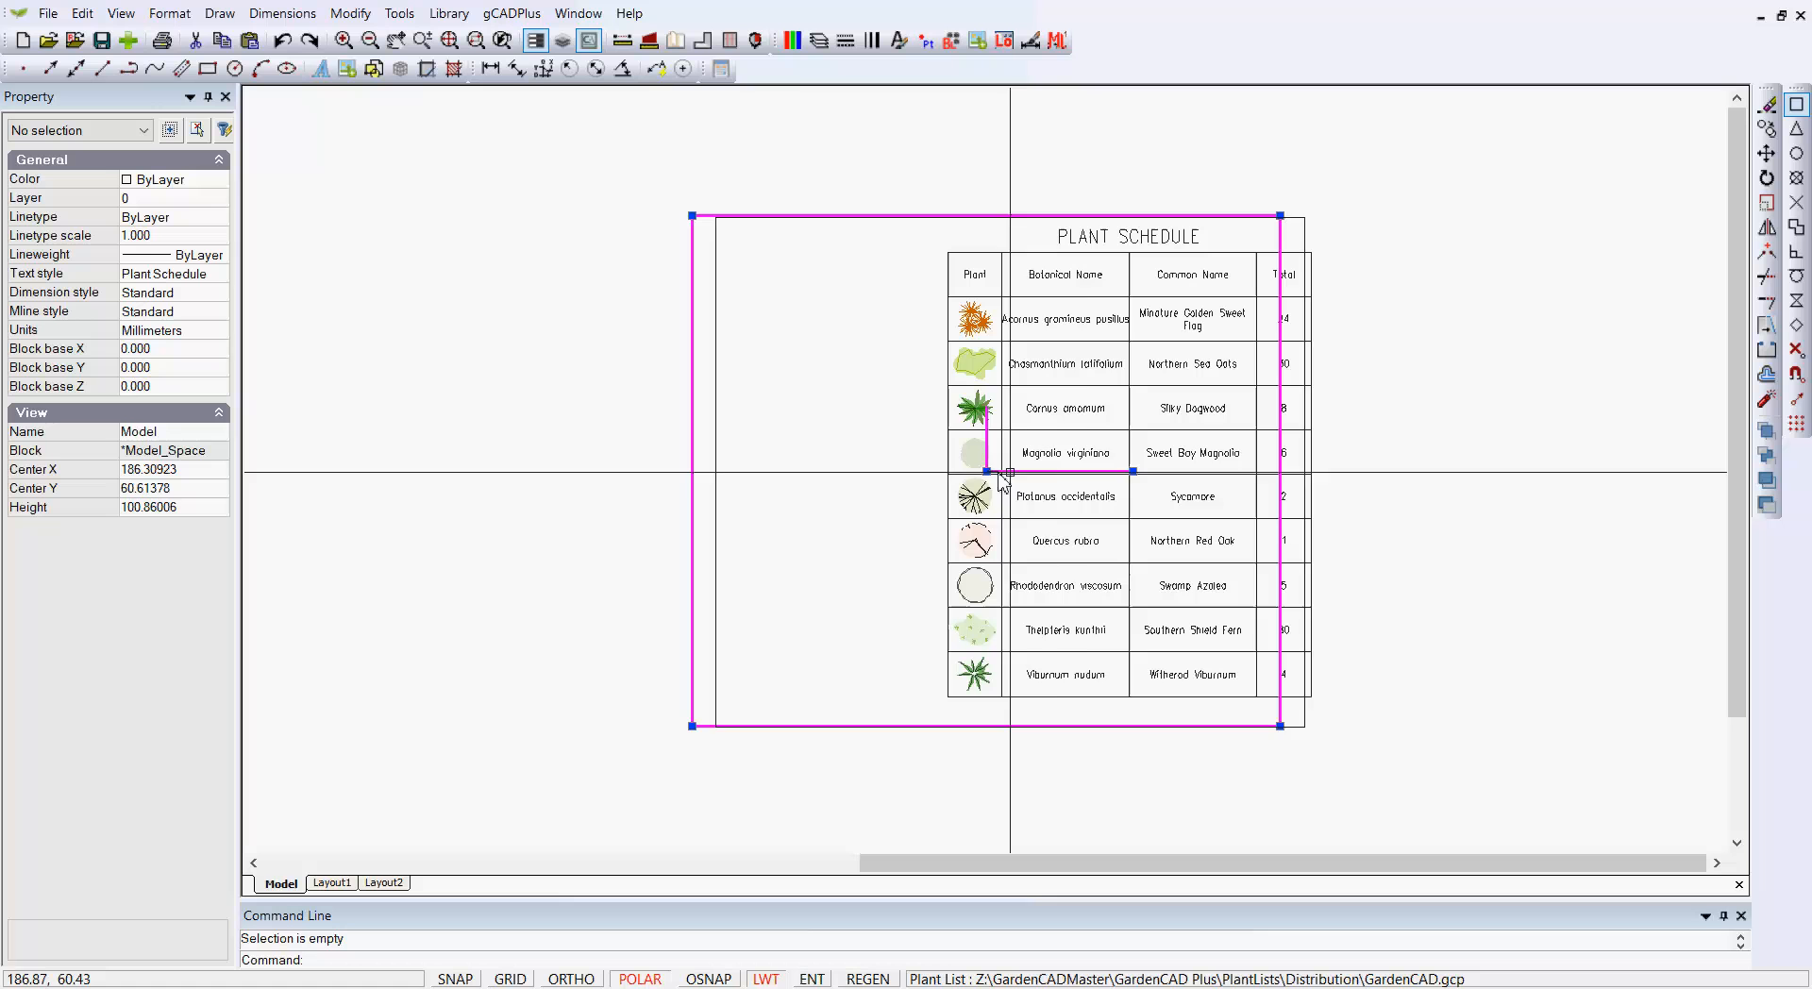
left_click(1109, 464)
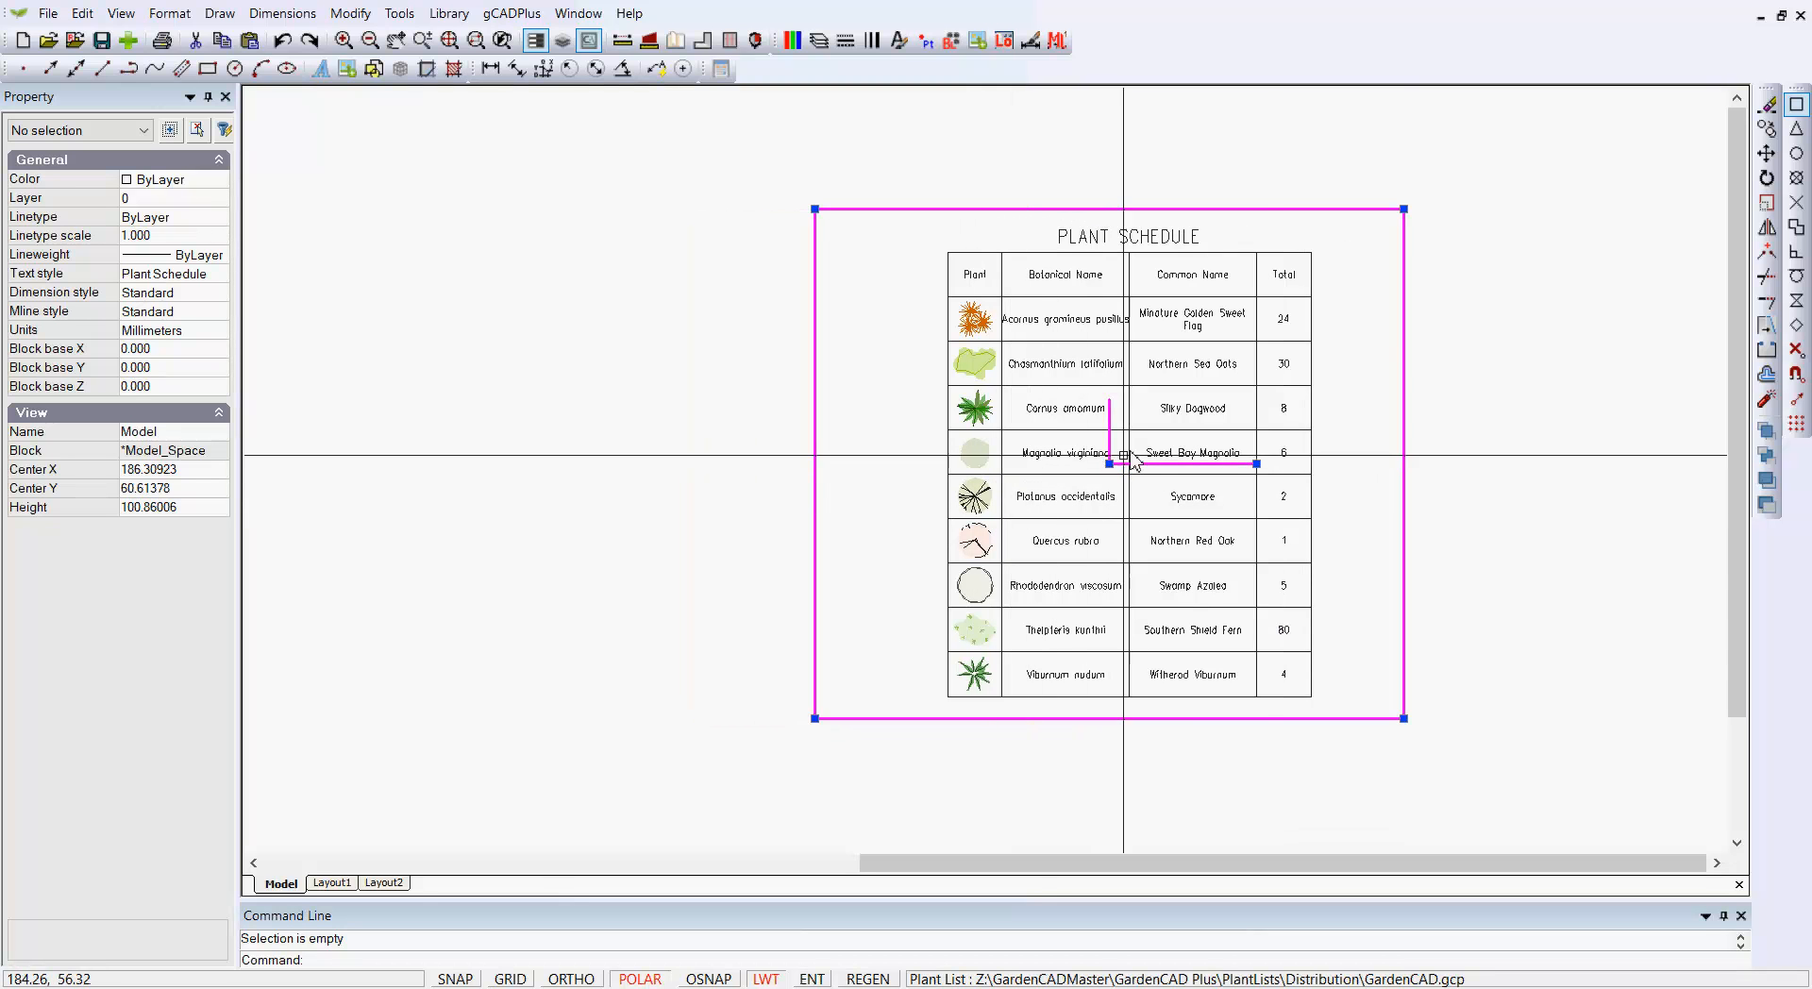
right_click(1359, 283)
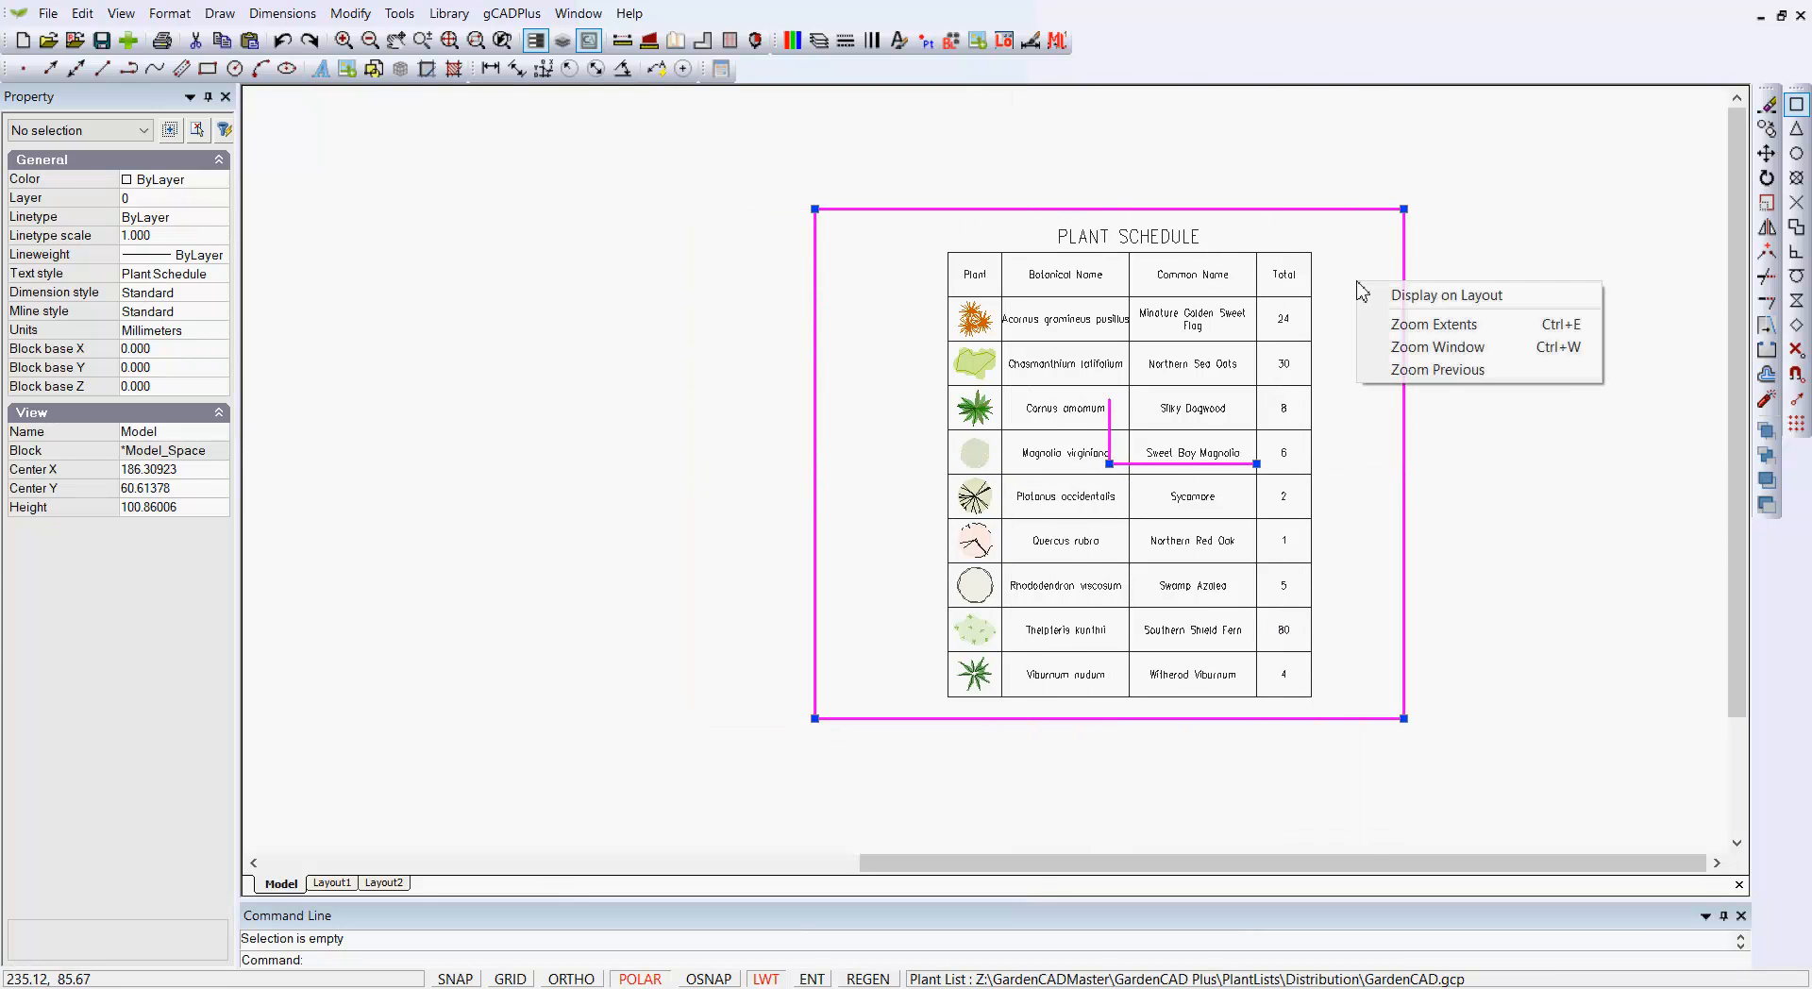
left_click(1429, 310)
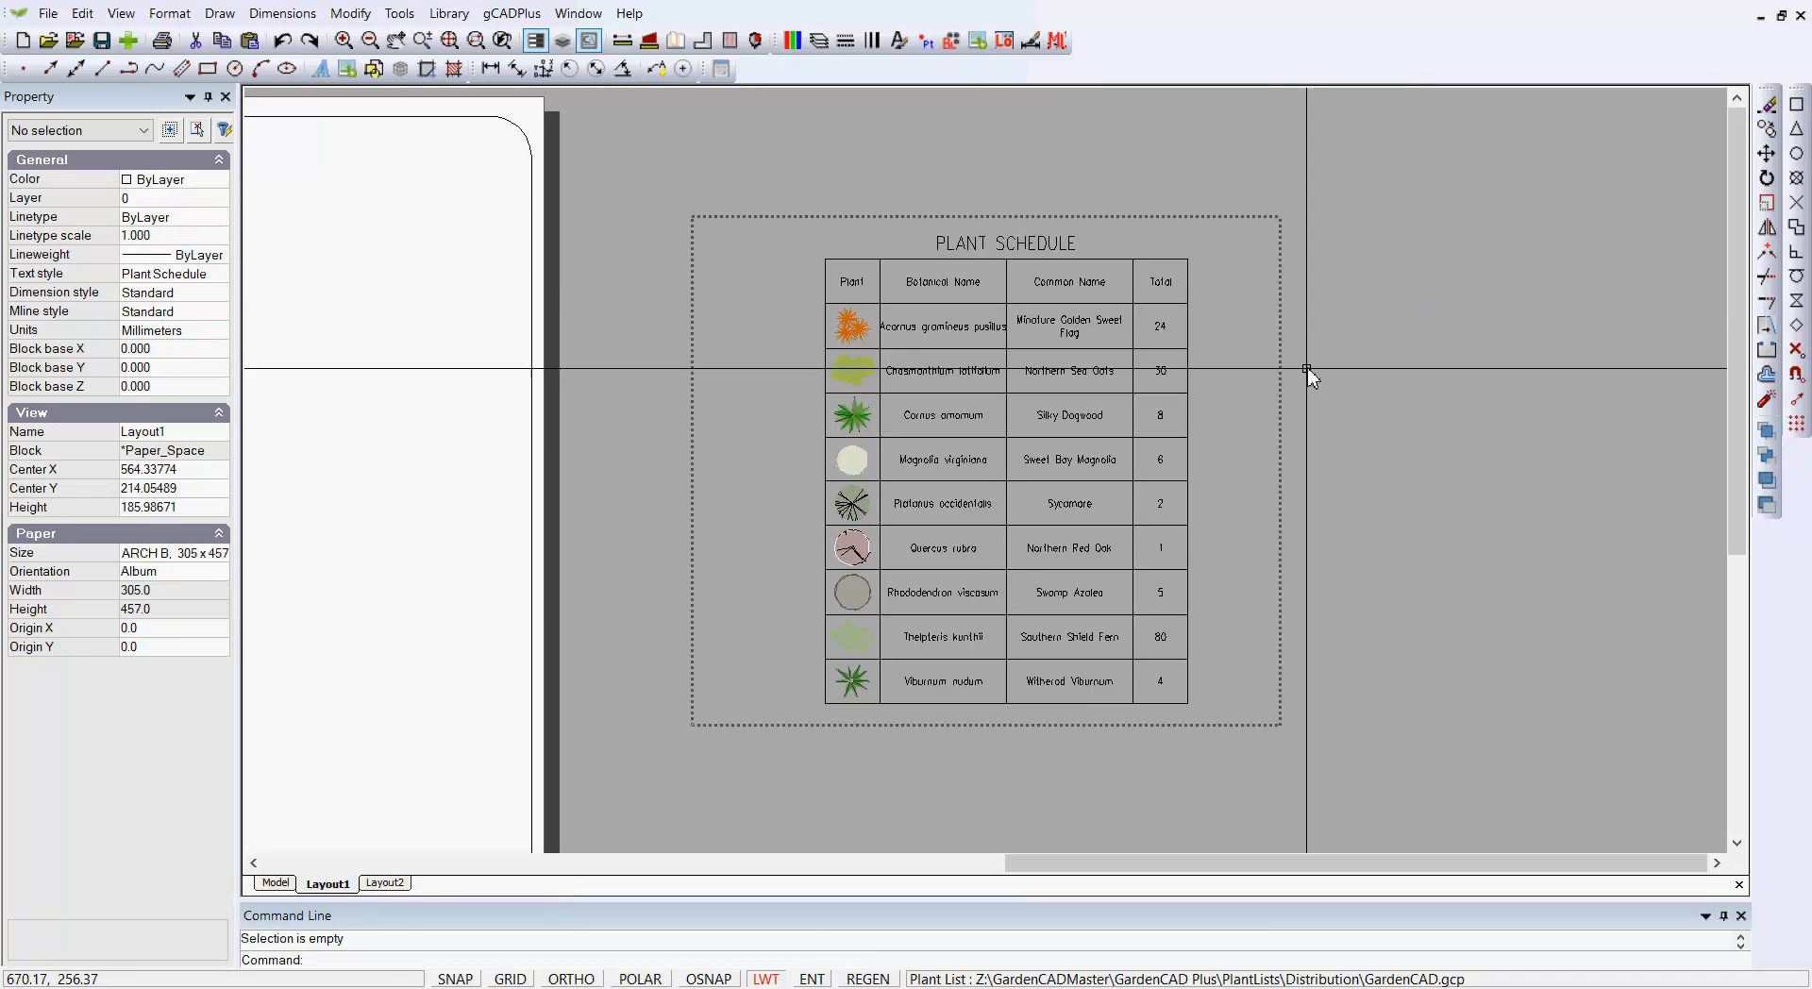
left_click(1272, 406)
key("Escape")
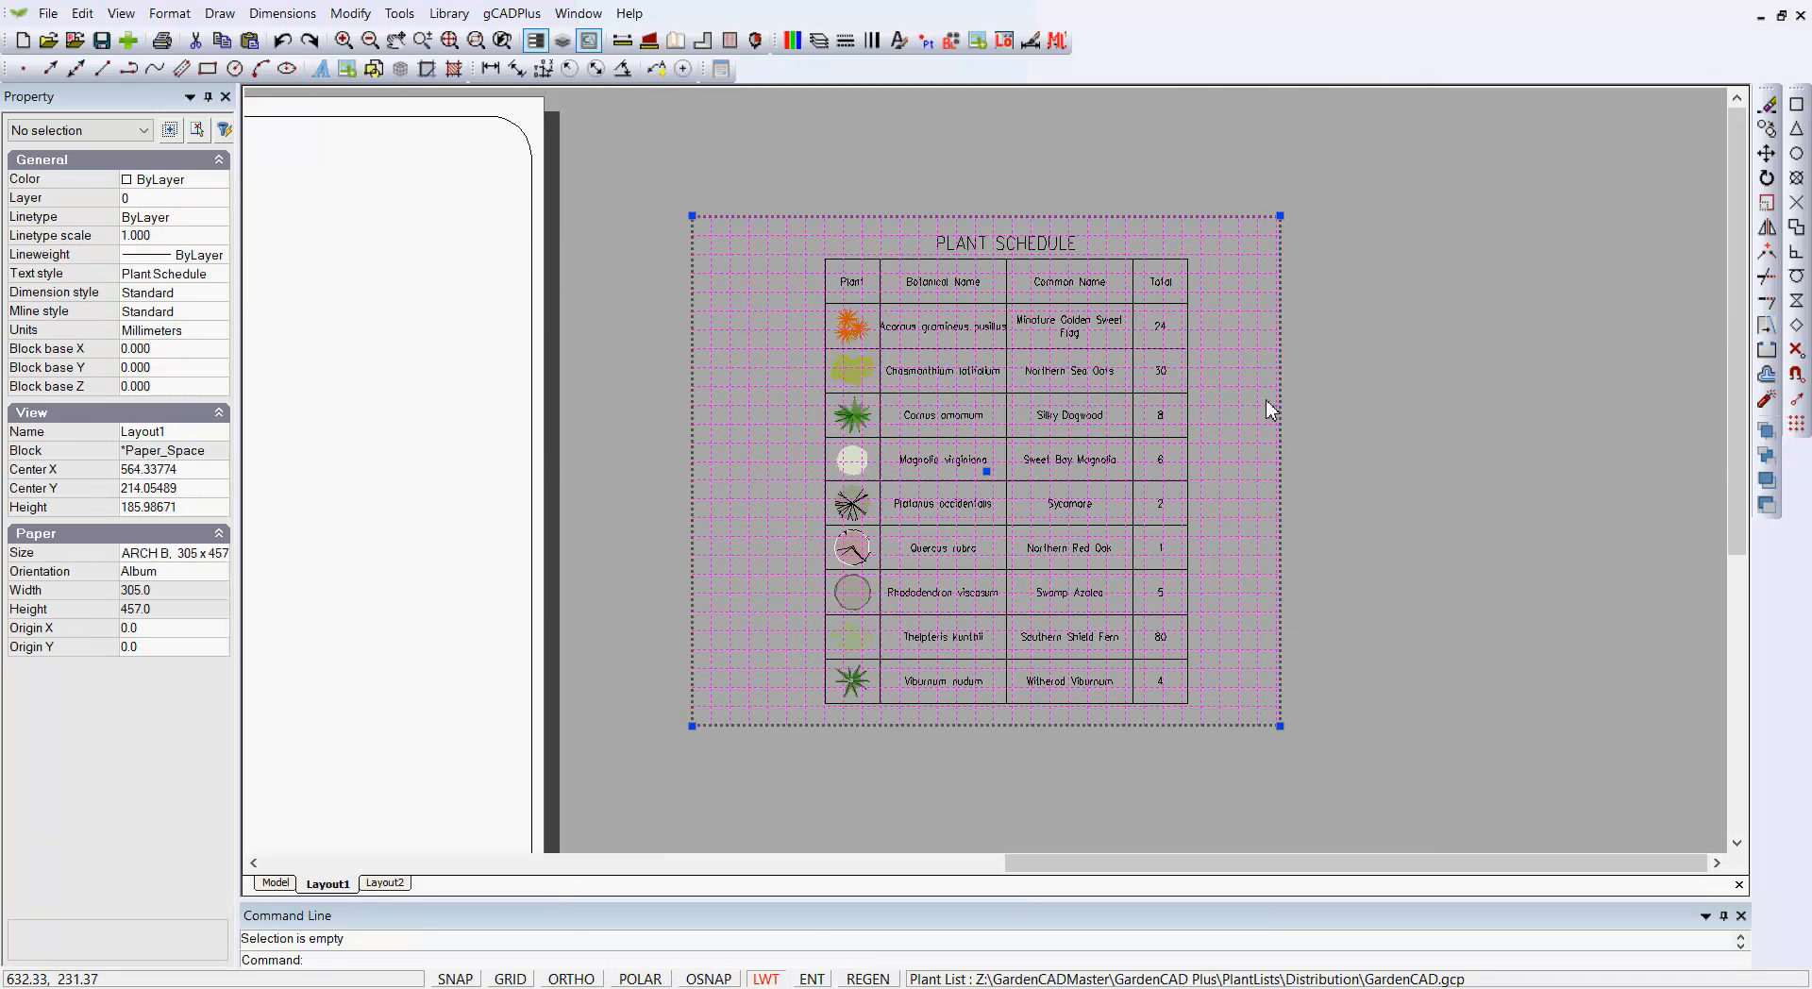
scroll(1510, 470, "down", 2)
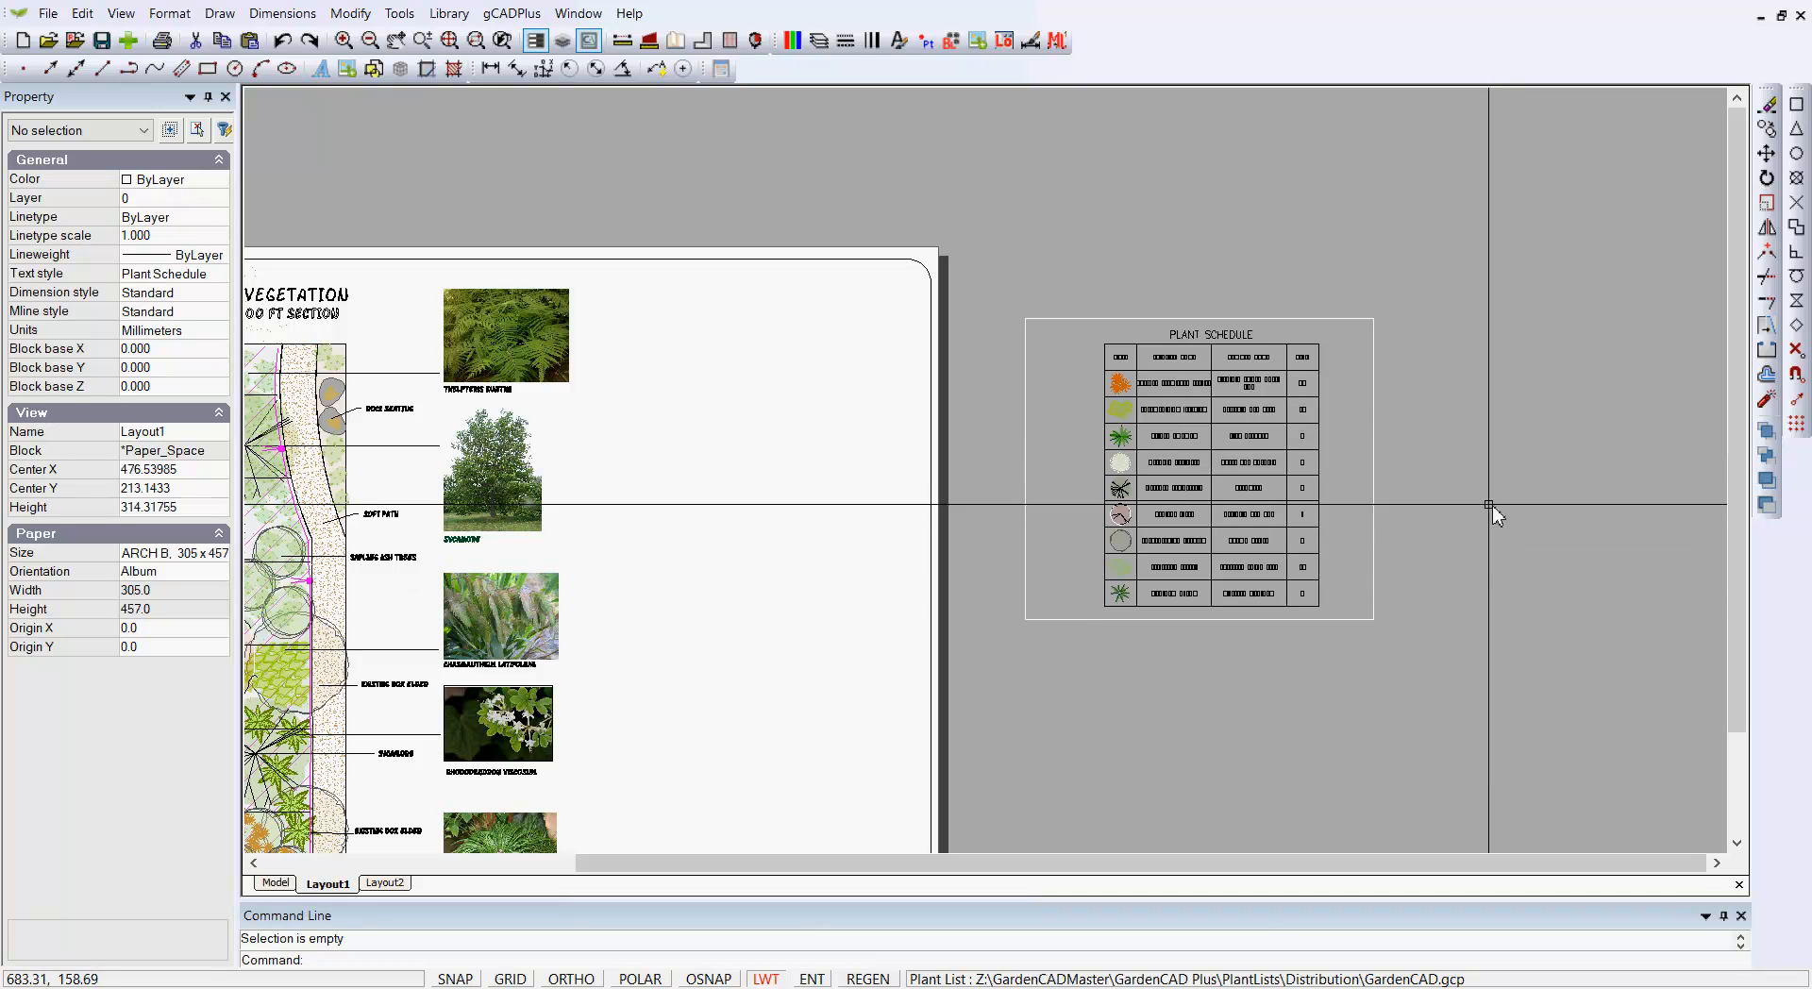
- Move the plant schedule viewport back onto the Layout1 sheet, into the empty upper-right area beside the plant photos
left_click(1259, 621)
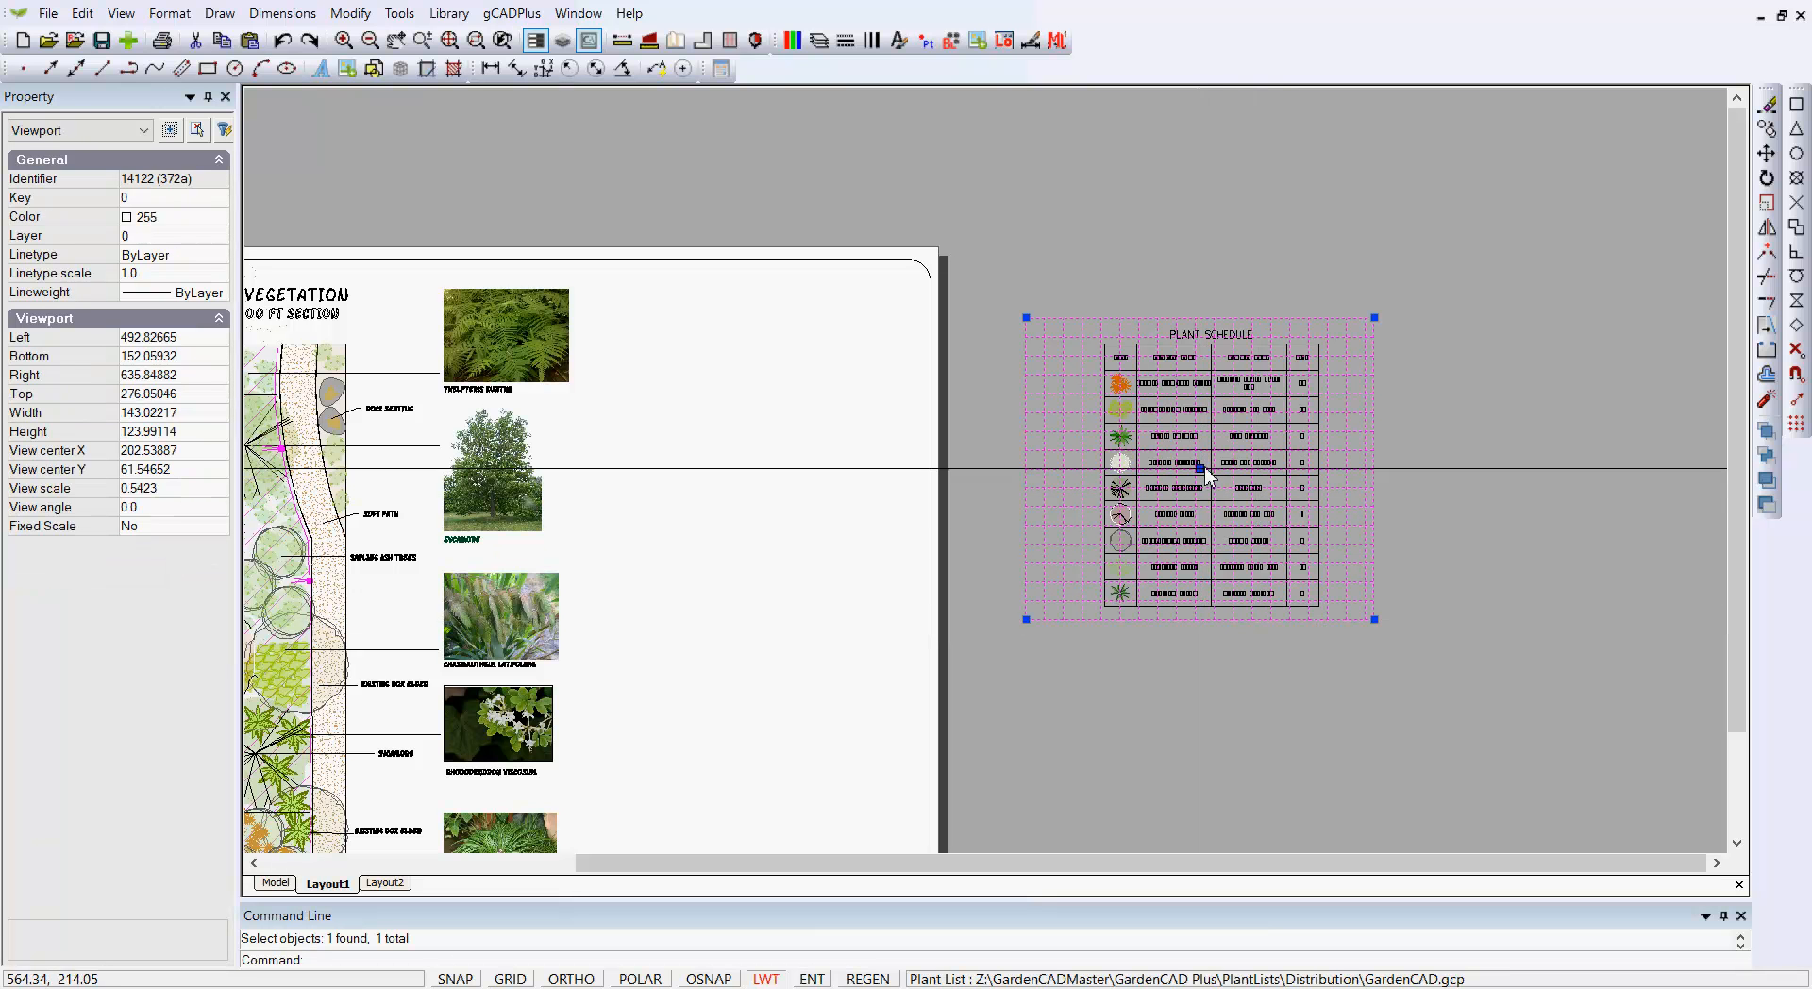
left_click(1200, 469)
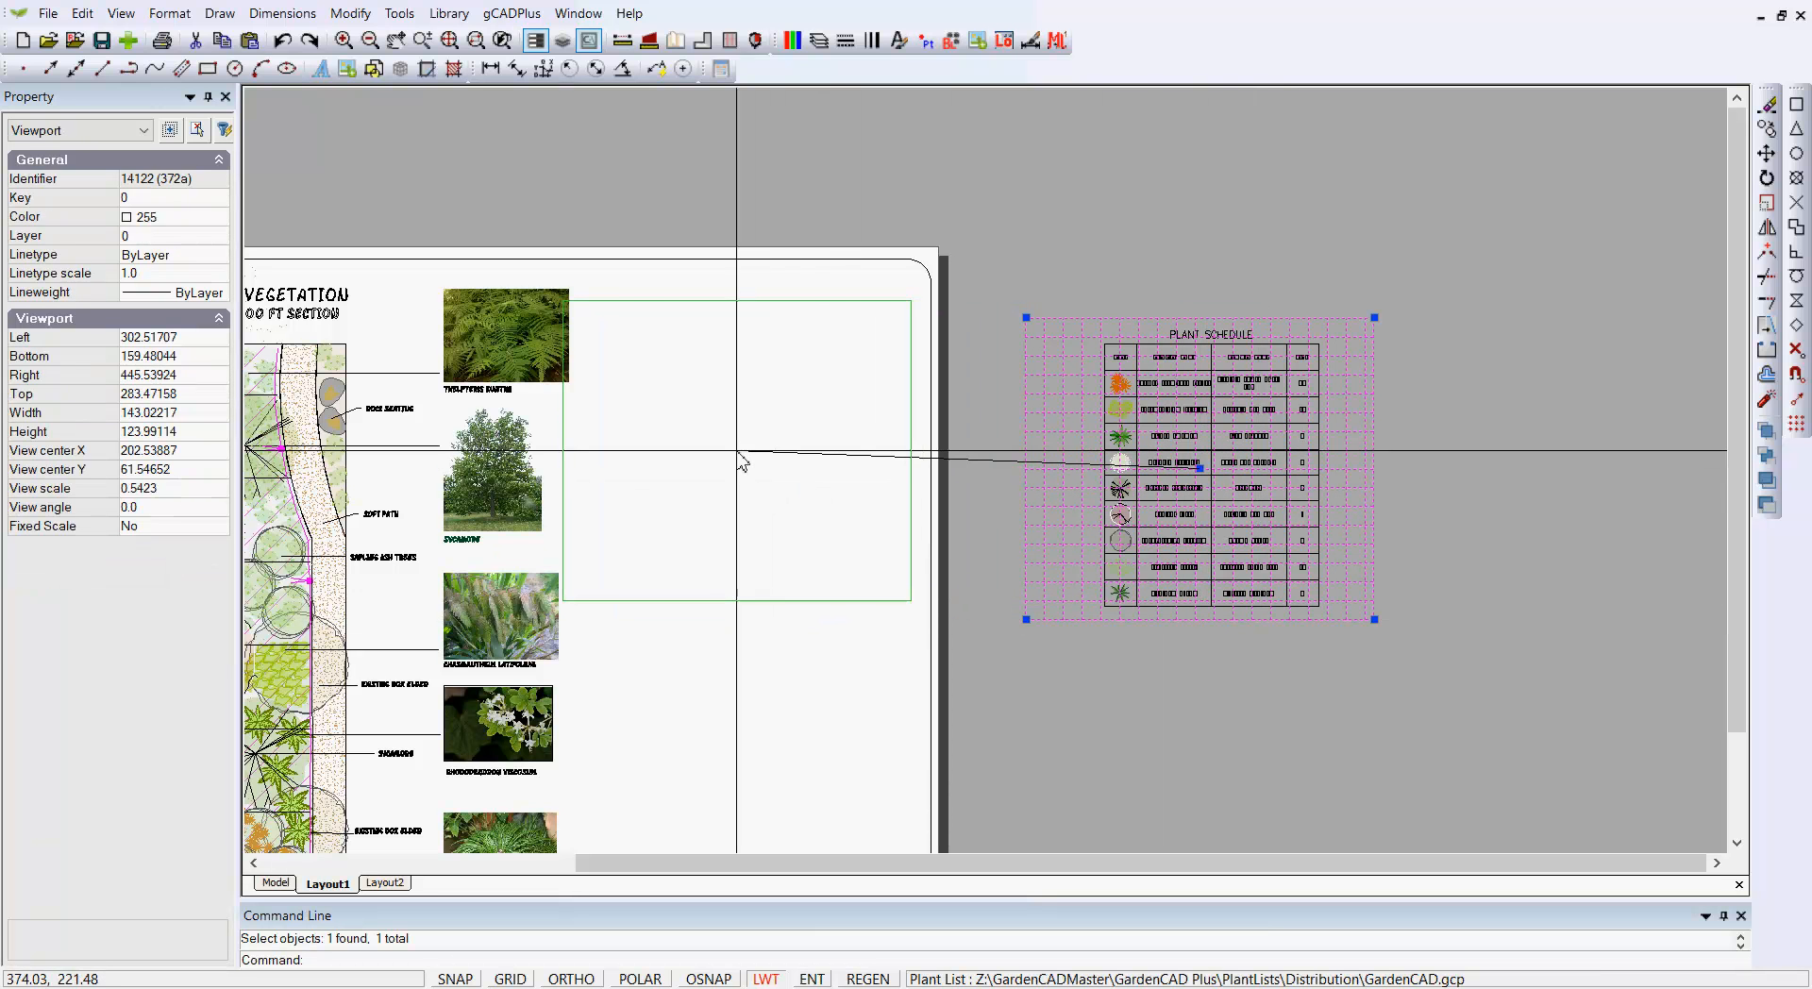
left_click(739, 460)
key("Escape")
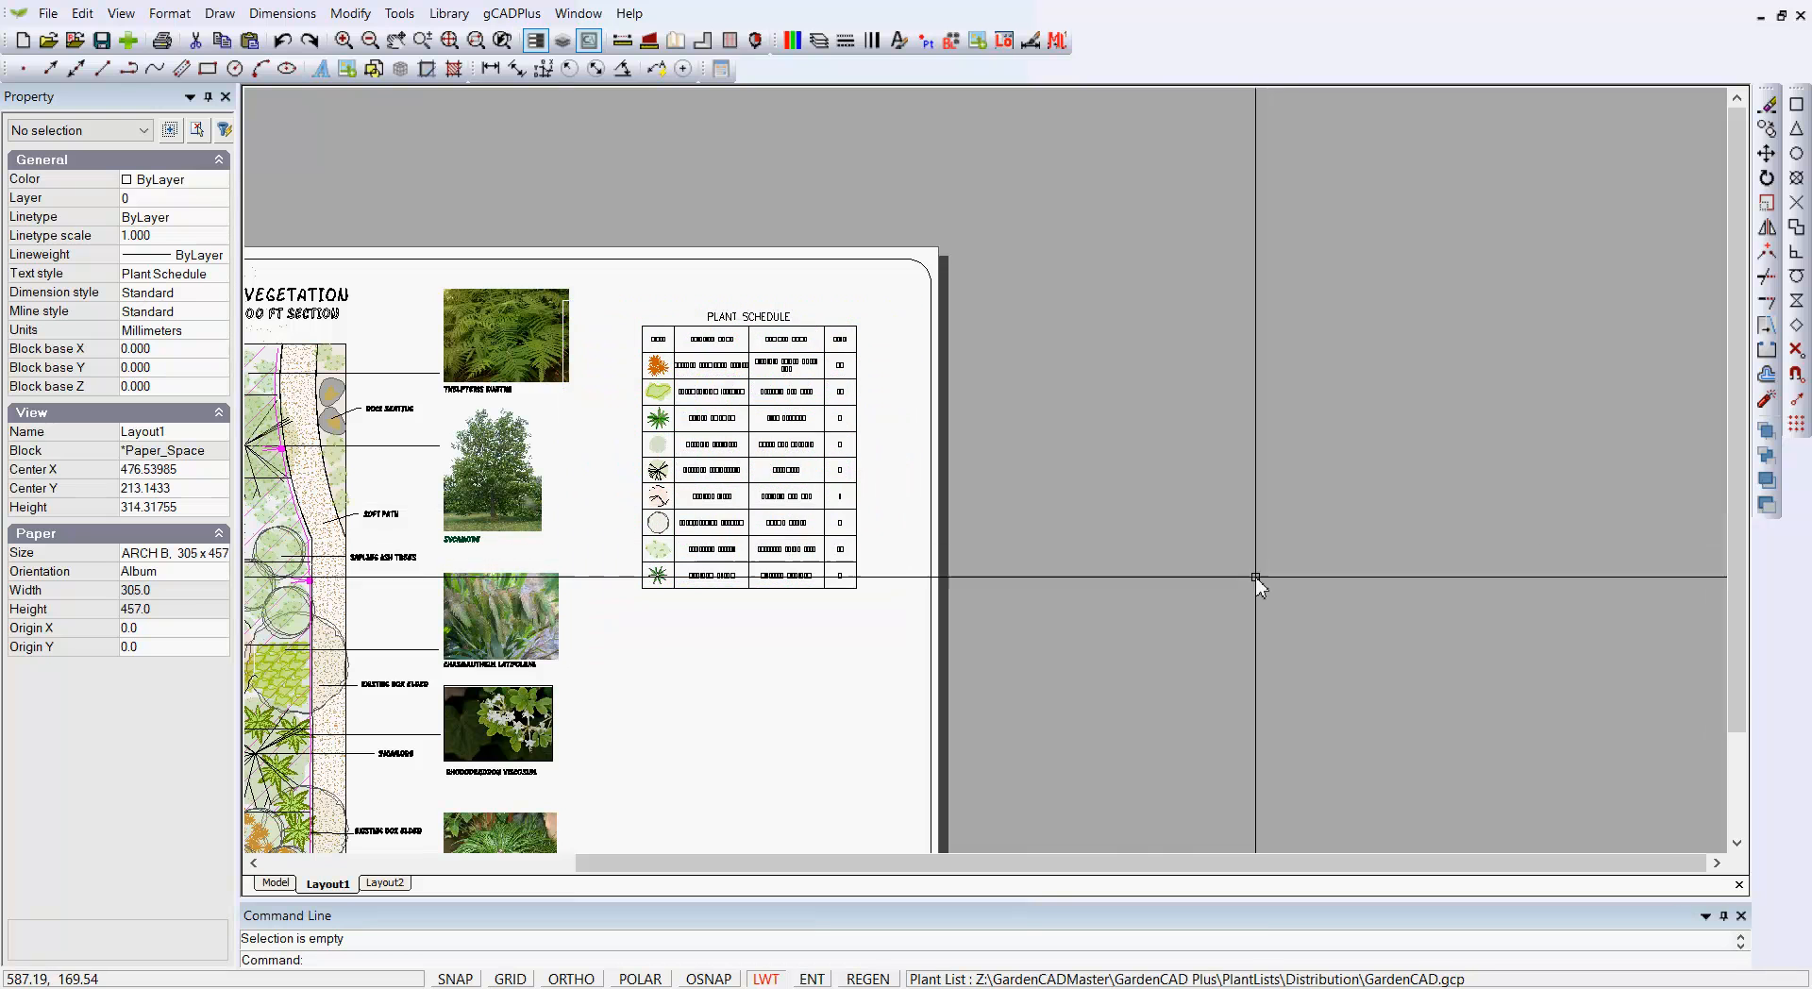
right_click(1131, 631)
left_click(1208, 647)
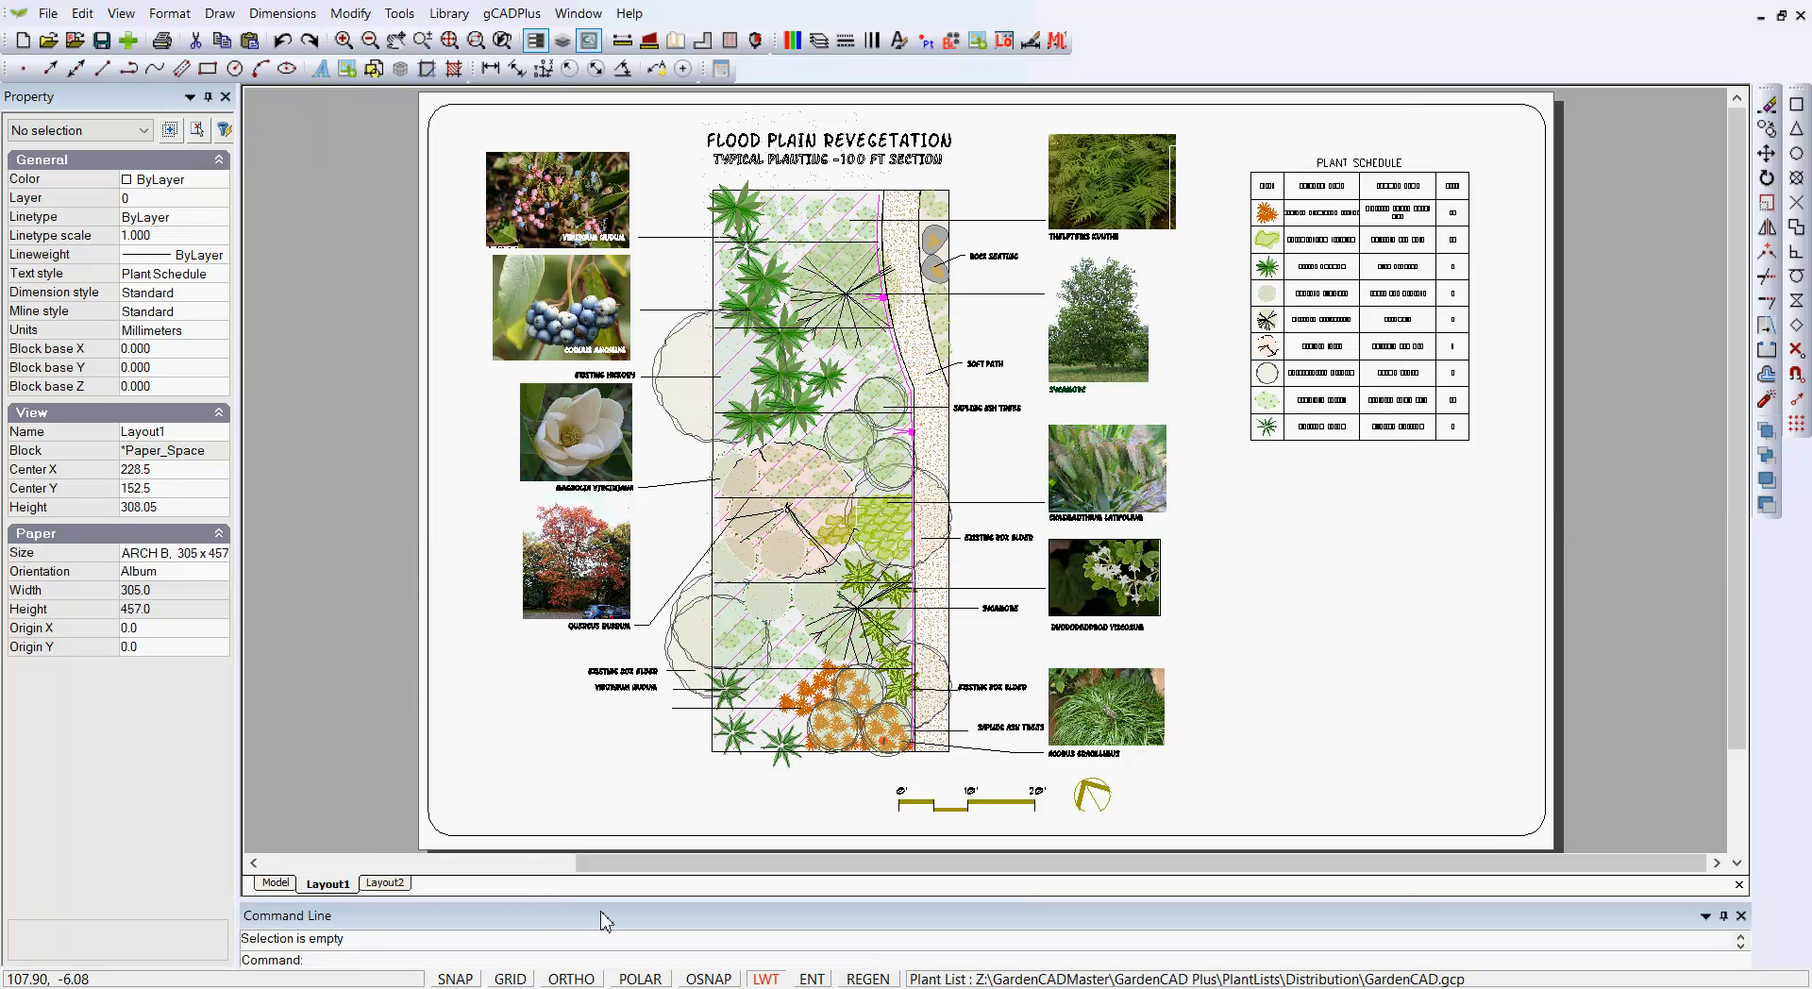
right_click(325, 887)
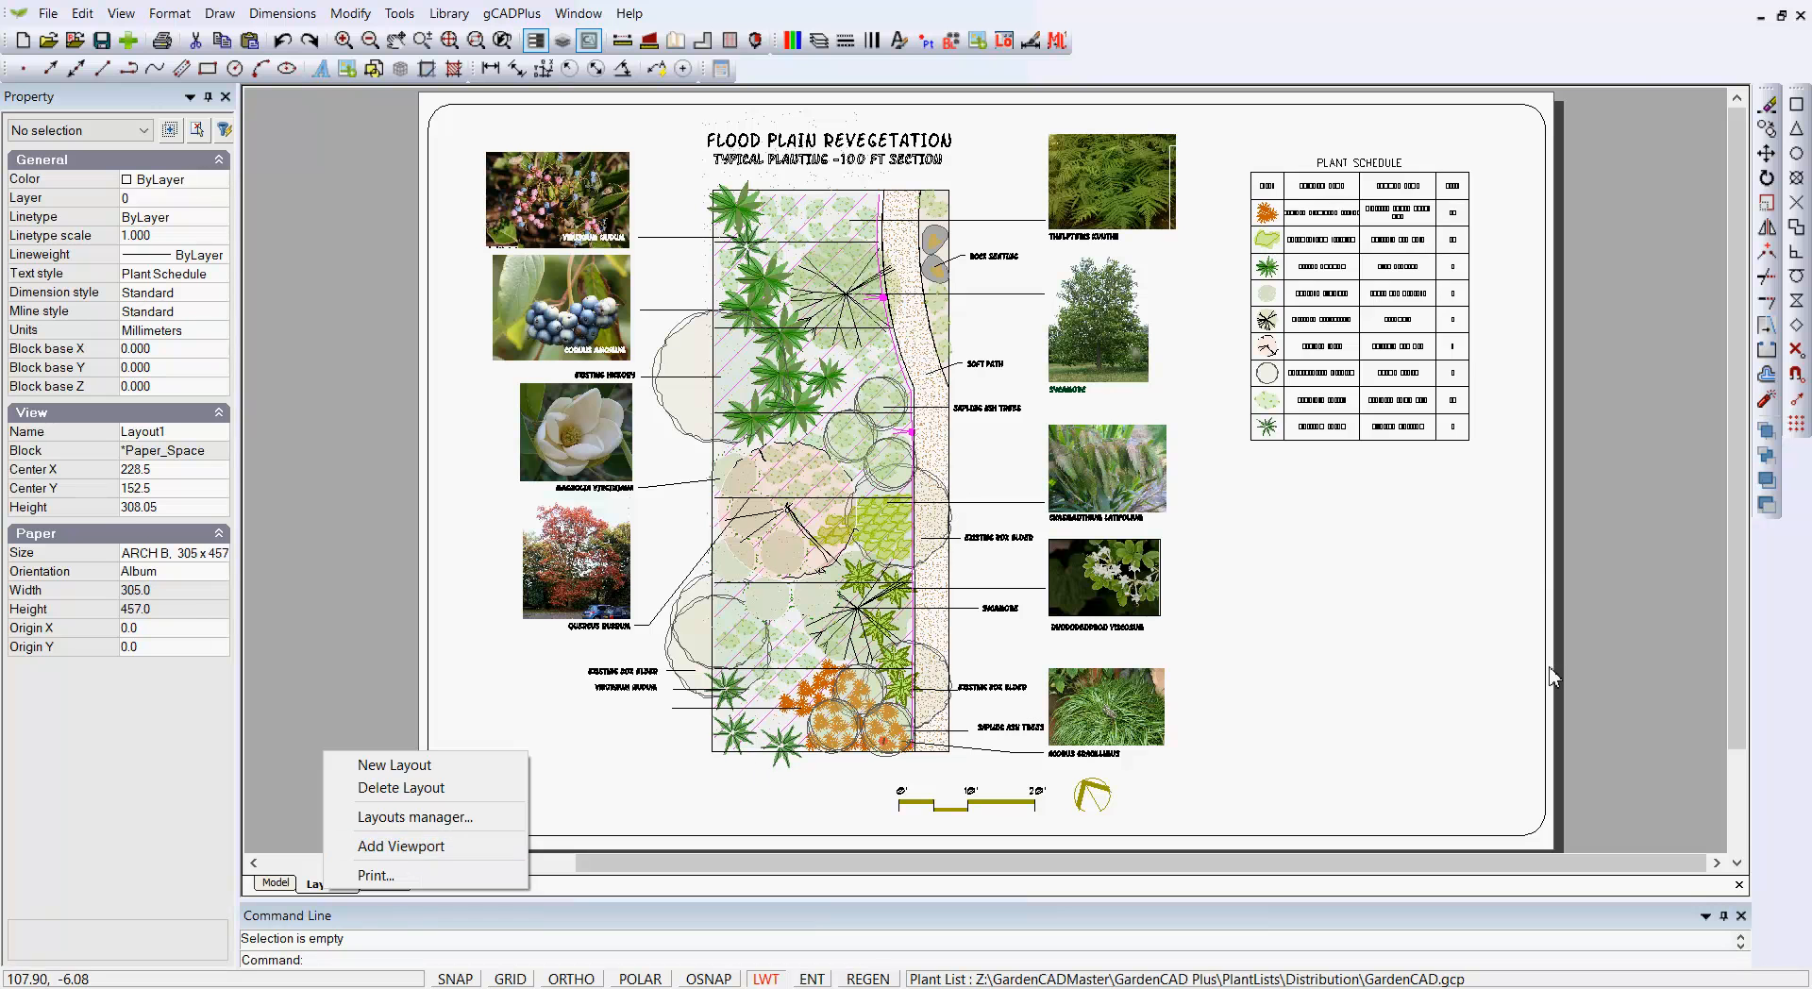
left_click(1620, 566)
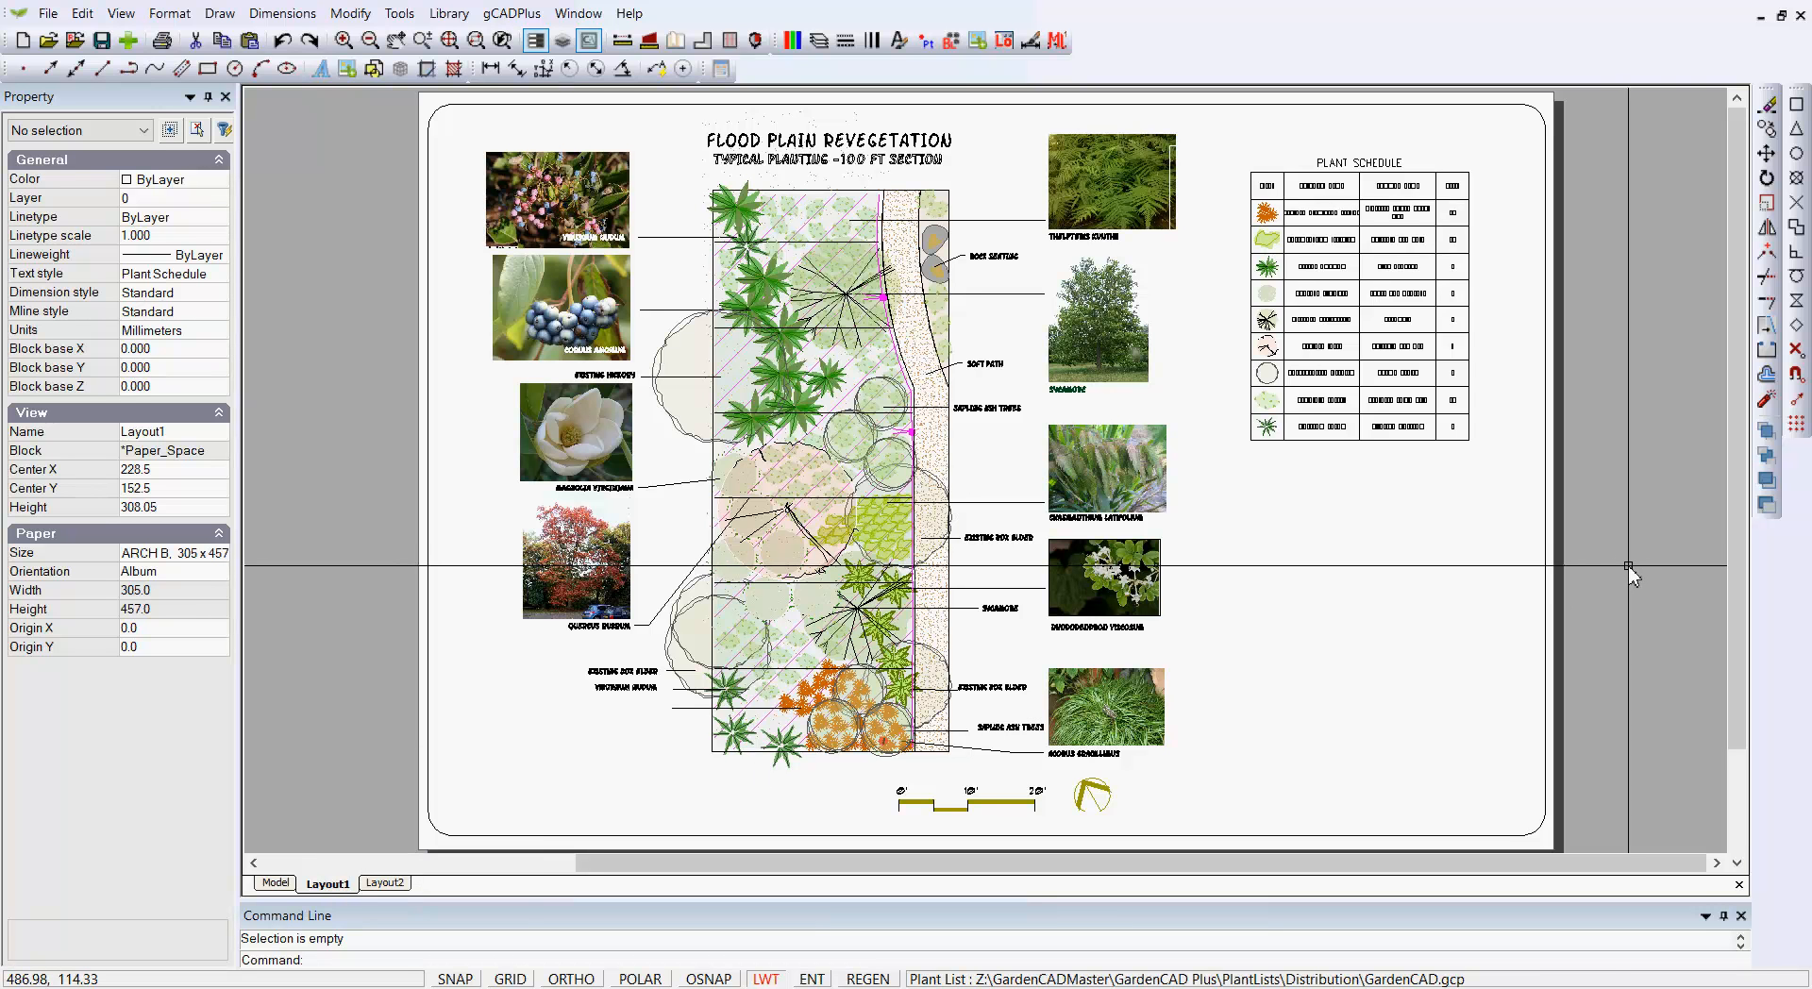